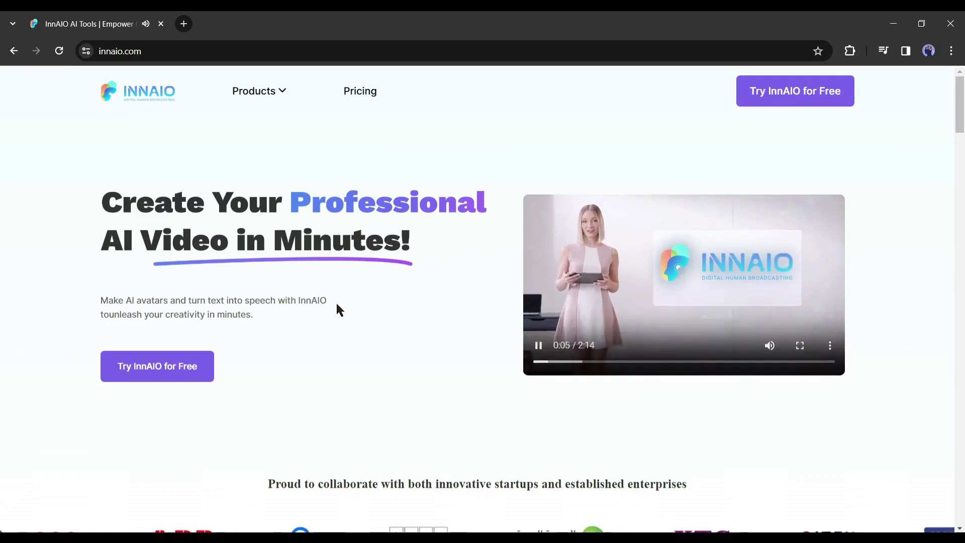
# Pause the intro video and step through the How It Works steps: scripts, speech, generate
pyautogui.click(539, 375)
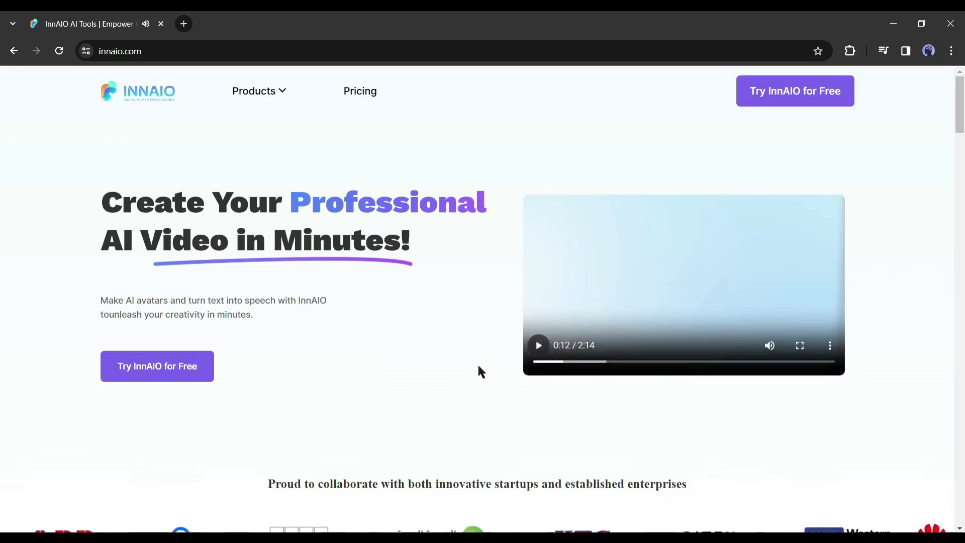
pyautogui.scroll(-5, 478, 373)
pyautogui.scroll(-4, 468, 379)
pyautogui.scroll(-1, 468, 379)
pyautogui.scroll(-5, 399, 416)
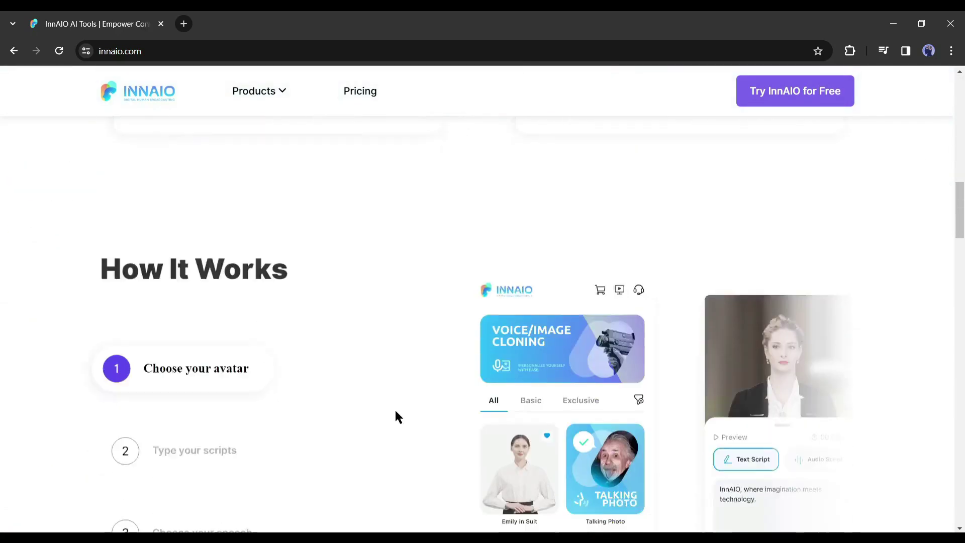
pyautogui.scroll(-1, 396, 416)
pyautogui.scroll(-1, 421, 302)
pyautogui.scroll(-1, 315, 327)
pyautogui.click(207, 282)
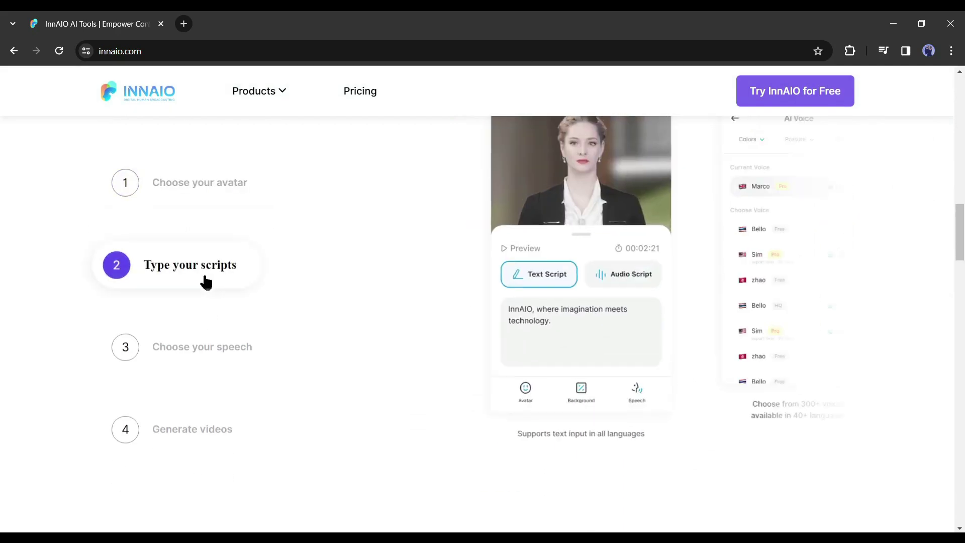
pyautogui.click(191, 352)
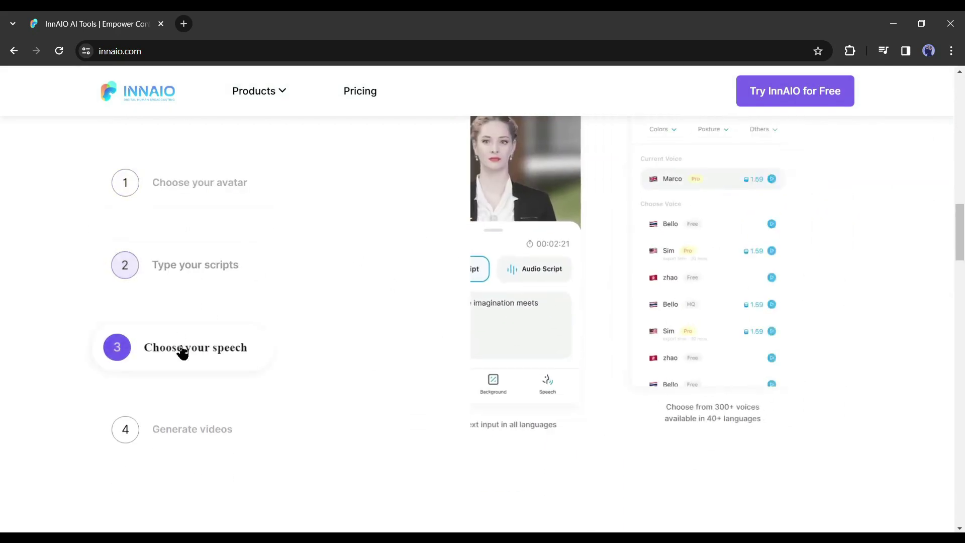
pyautogui.click(201, 434)
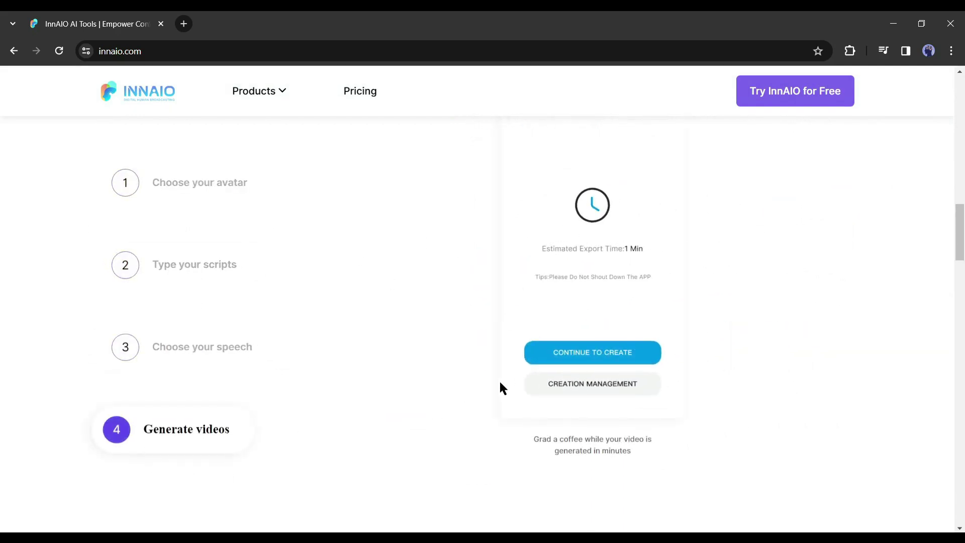
# View the Content Marketing, Learning & Development and Generate videos use-case tabs
pyautogui.scroll(-3, 500, 388)
pyautogui.scroll(-4, 500, 388)
pyautogui.scroll(-2, 500, 388)
pyautogui.scroll(-1, 500, 388)
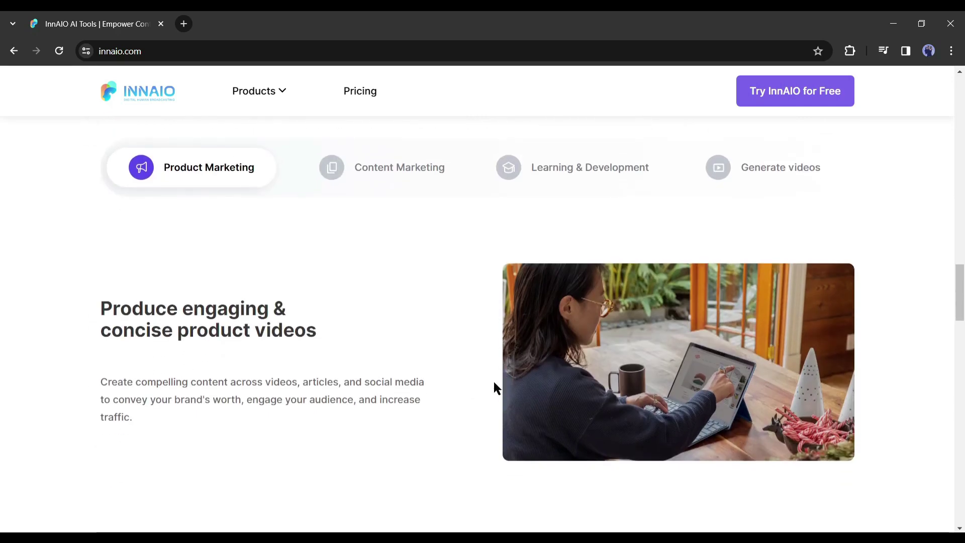
pyautogui.click(395, 173)
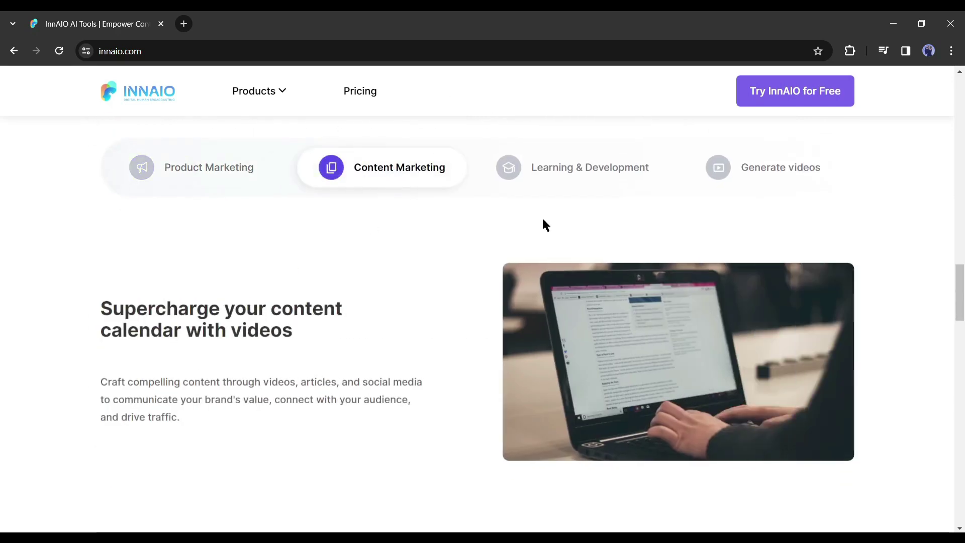
pyautogui.click(548, 173)
pyautogui.click(746, 166)
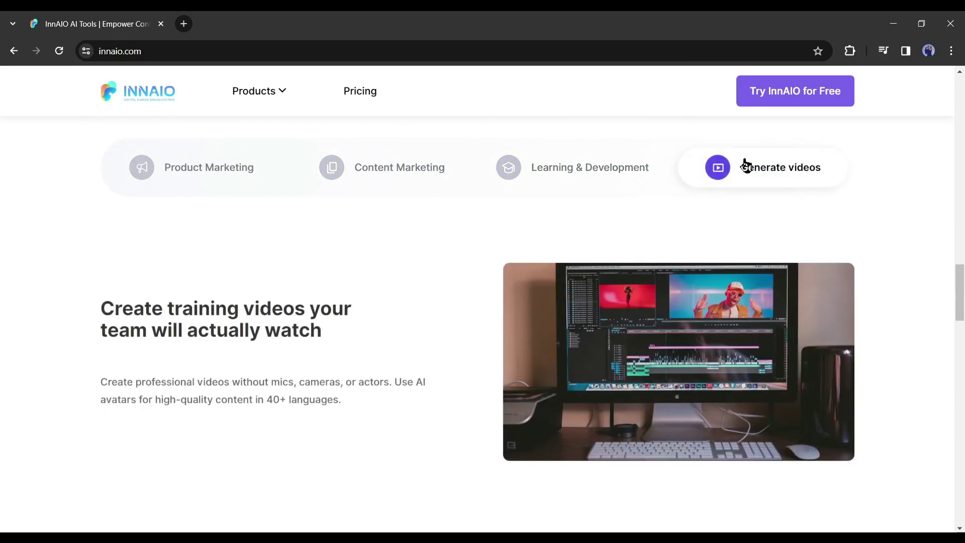
# Browse the features, tools and customer reviews, then return to the top of the page
pyautogui.scroll(-3, 517, 371)
pyautogui.scroll(-5, 517, 370)
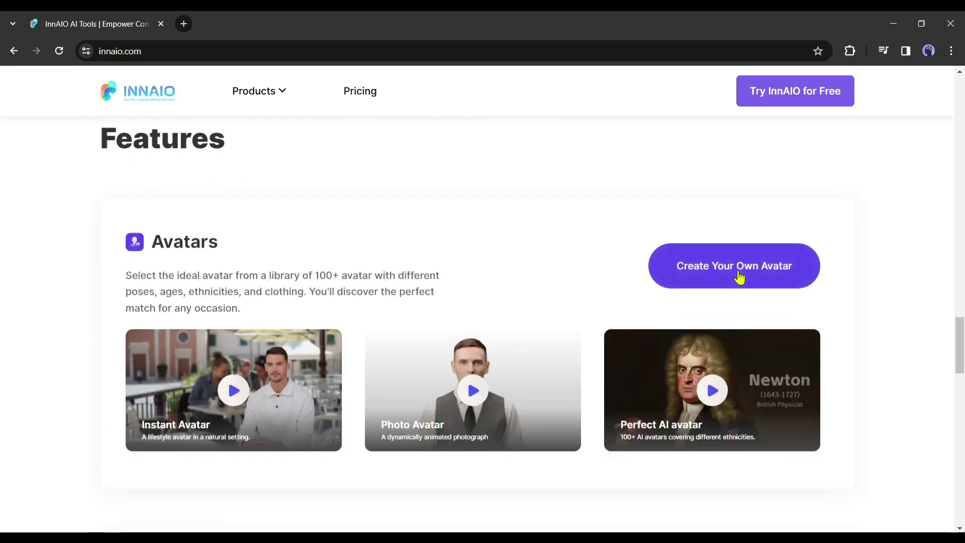
pyautogui.scroll(-4, 411, 382)
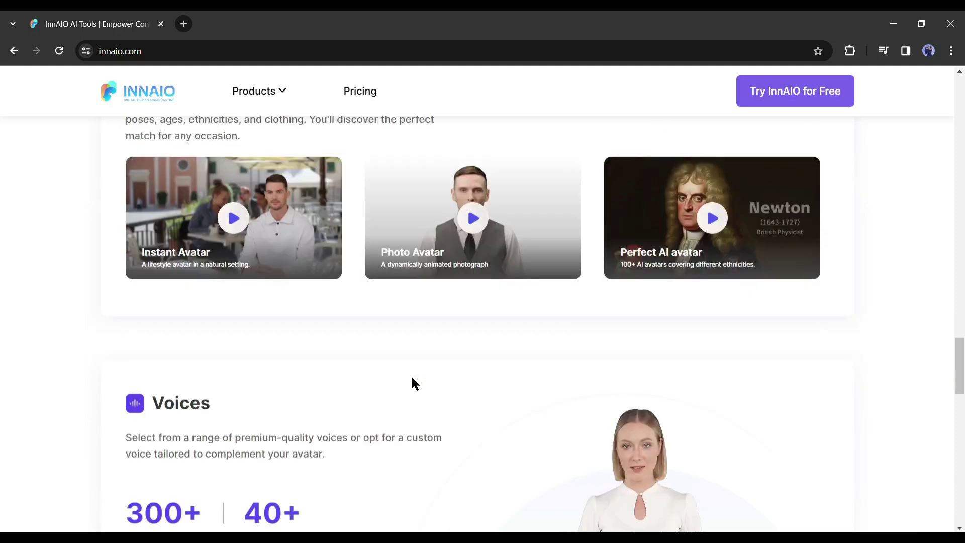
pyautogui.scroll(-3, 412, 383)
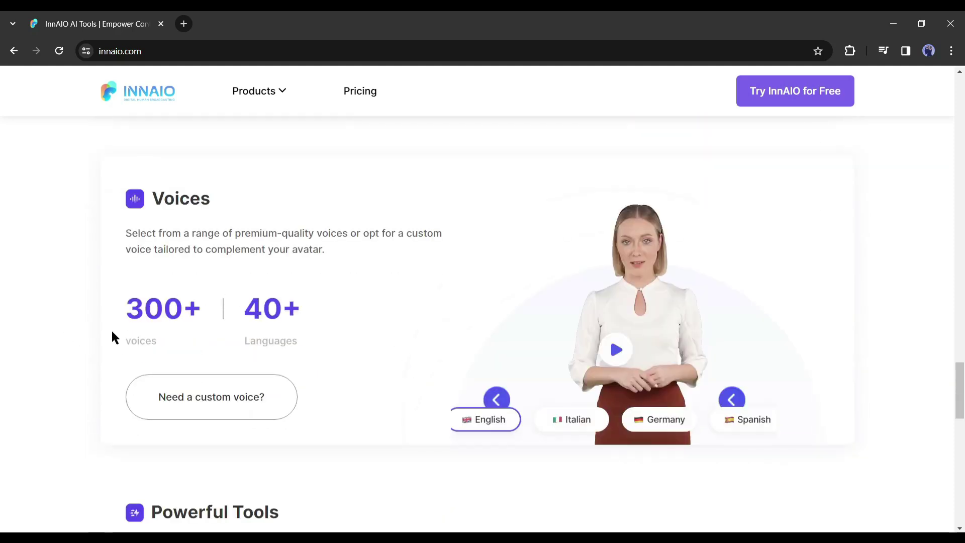
pyautogui.scroll(-1, 379, 373)
pyautogui.scroll(-7, 381, 381)
pyautogui.scroll(-1, 382, 377)
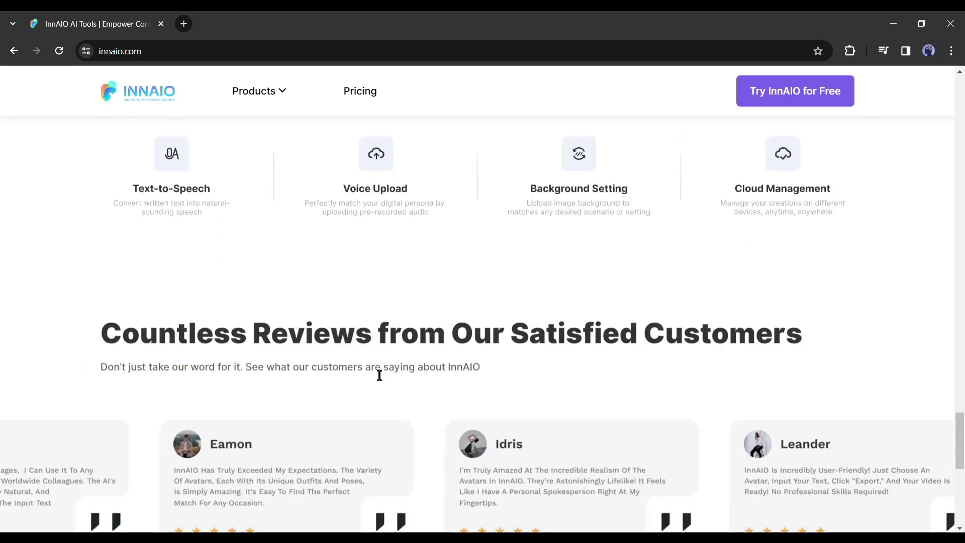
pyautogui.scroll(8, 381, 375)
pyautogui.moveTo(960, 402); pyautogui.dragTo(956, 49)
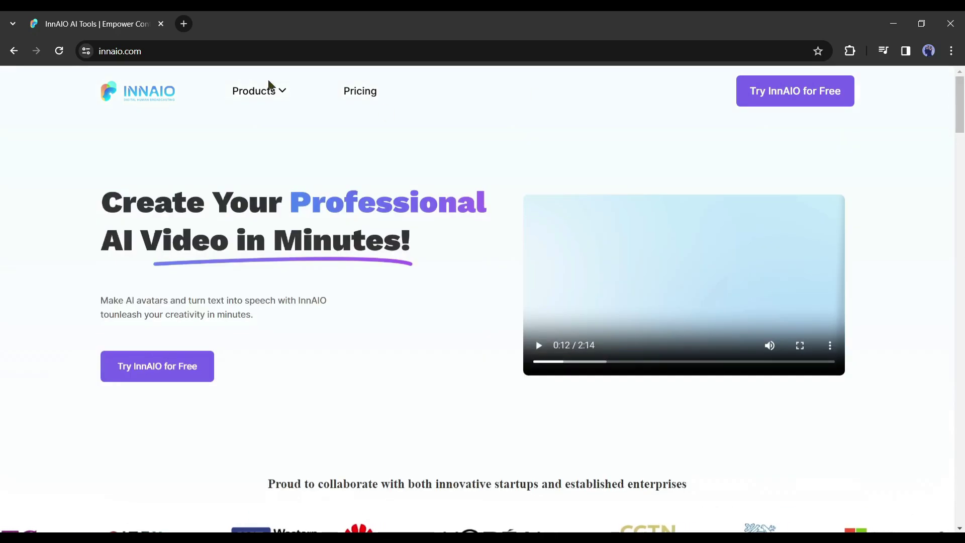
# Start the free trial via Try InnAIO for Free and sign in with Google
pyautogui.click(786, 107)
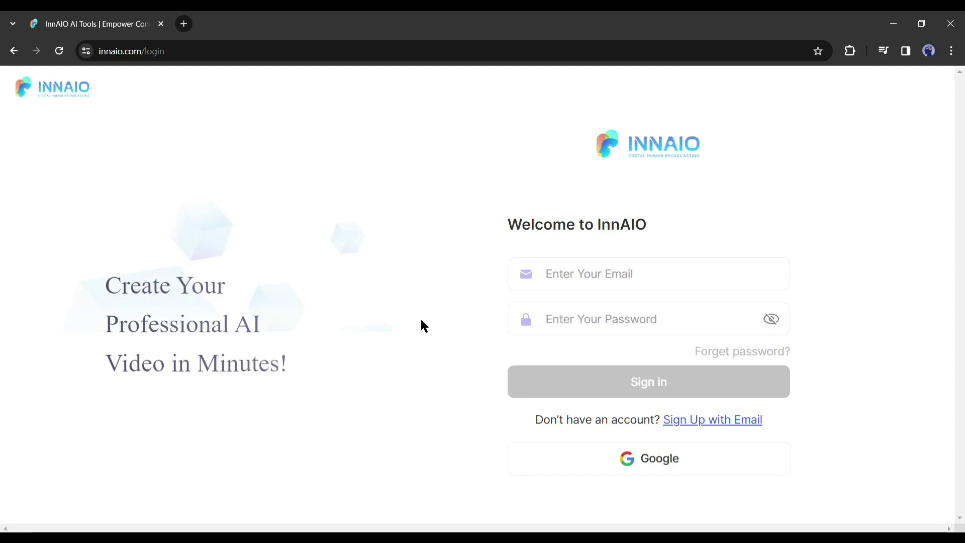
pyautogui.press('Tab')
pyautogui.click(456, 375)
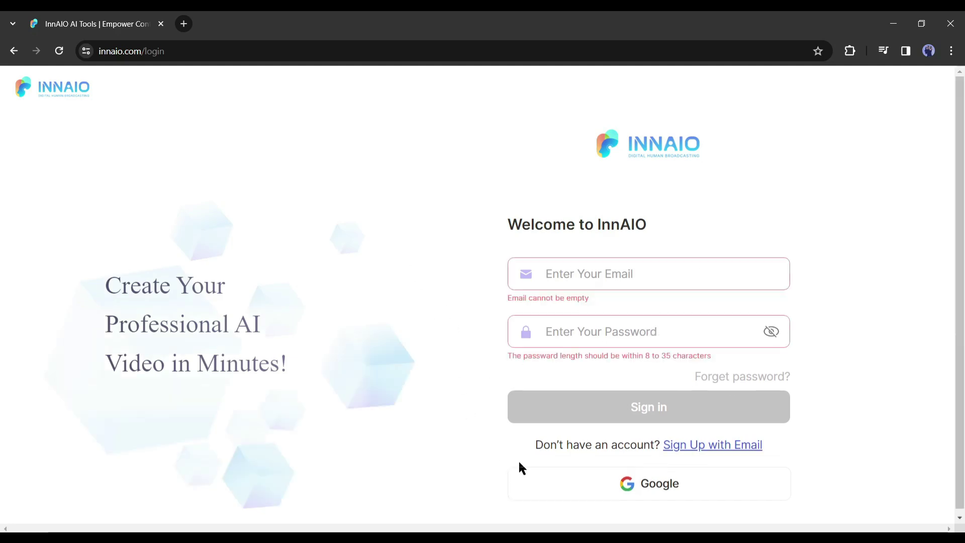
pyautogui.click(636, 480)
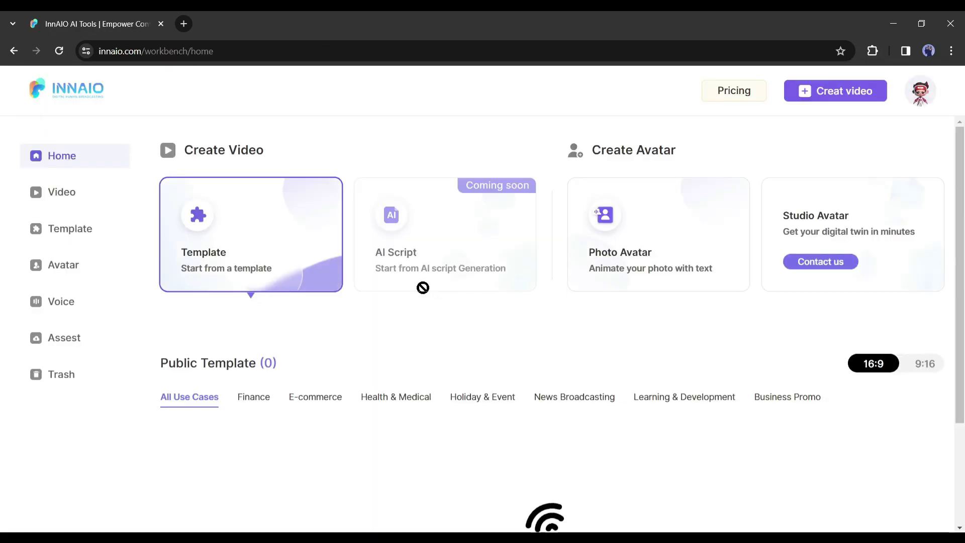
# Browse the public templates in 9:16 and the Finance category, then return to 16:9
pyautogui.scroll(-1, 390, 281)
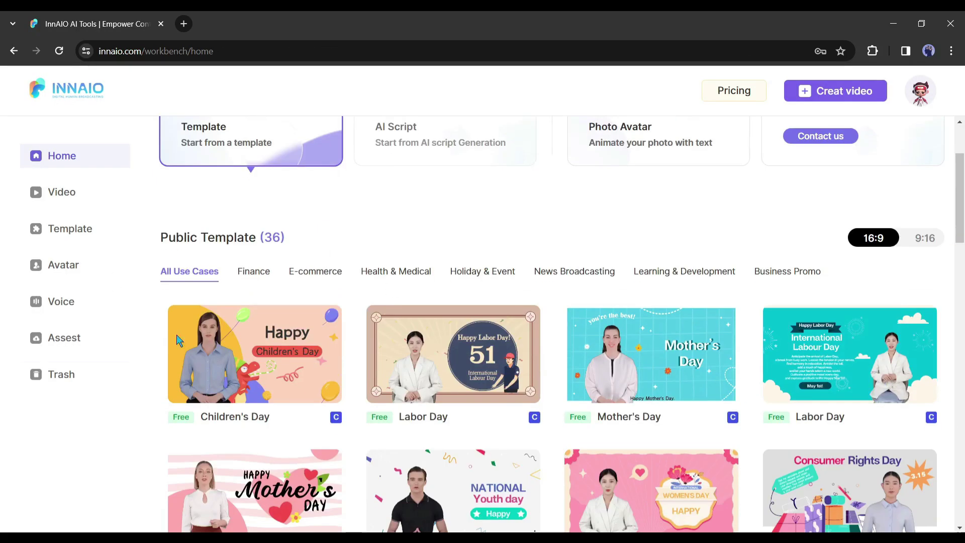
pyautogui.scroll(1, 352, 347)
pyautogui.scroll(-3, 395, 384)
pyautogui.scroll(-1, 463, 272)
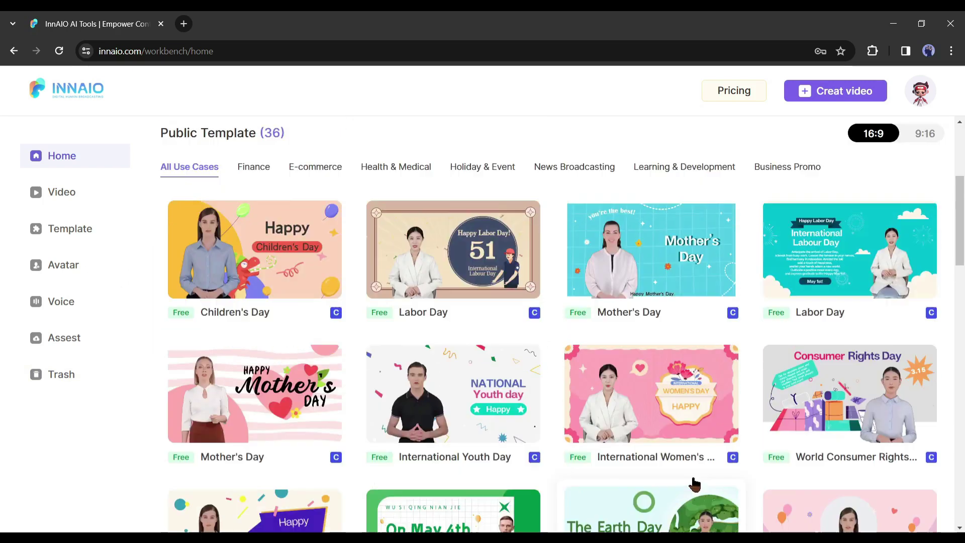
pyautogui.scroll(3, 909, 277)
pyautogui.click(926, 308)
pyautogui.scroll(-1, 926, 308)
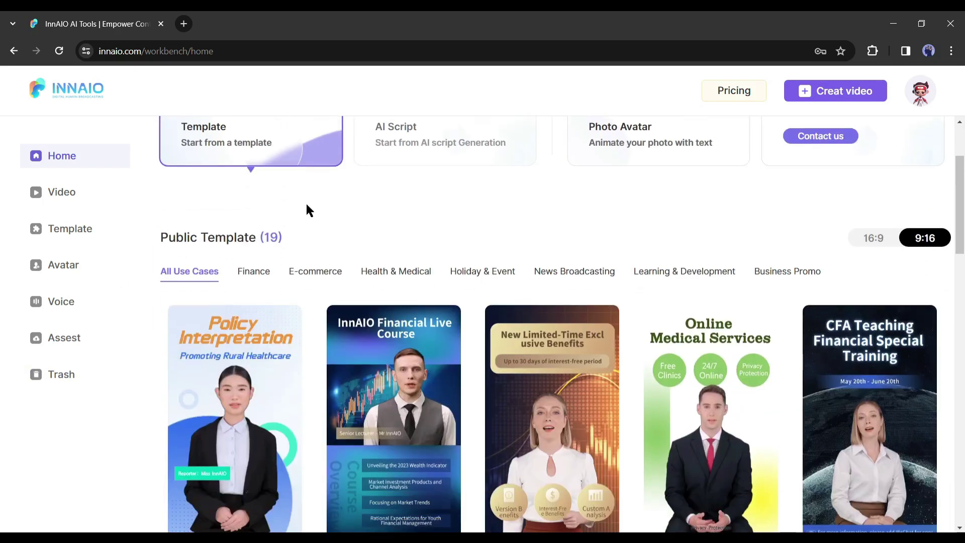
pyautogui.click(253, 272)
pyautogui.click(866, 244)
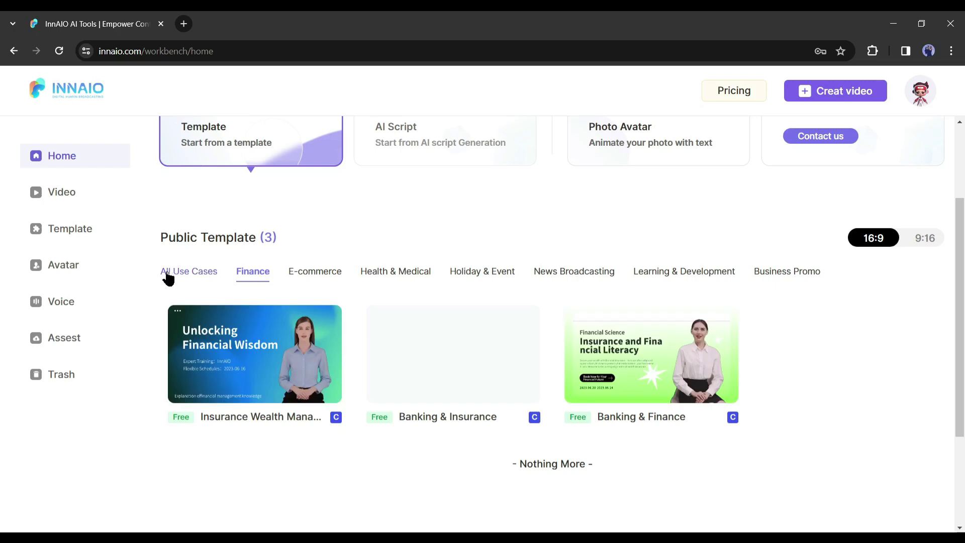
# Filter templates through E-commerce, Health & Medical, Holiday & Event, ending on News Broadcasting
pyautogui.click(318, 273)
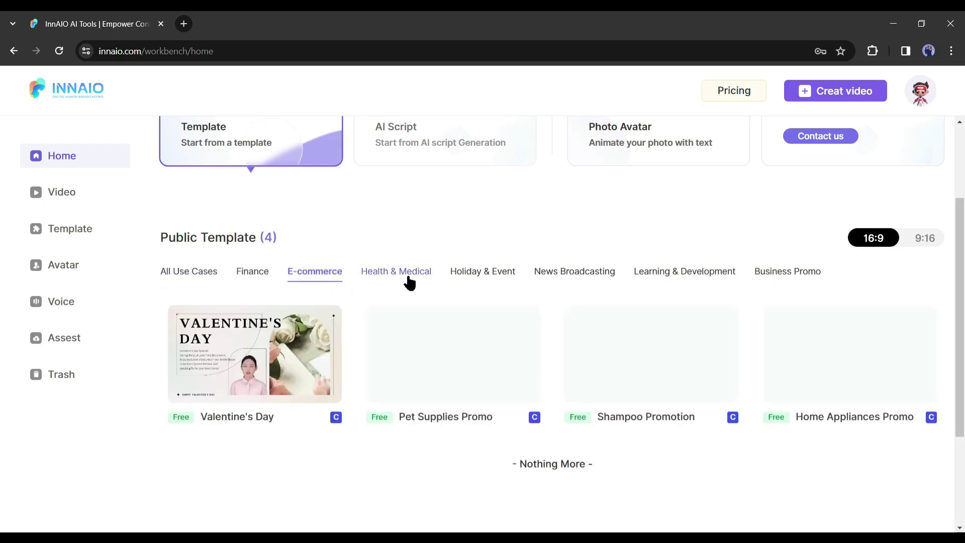
pyautogui.click(410, 282)
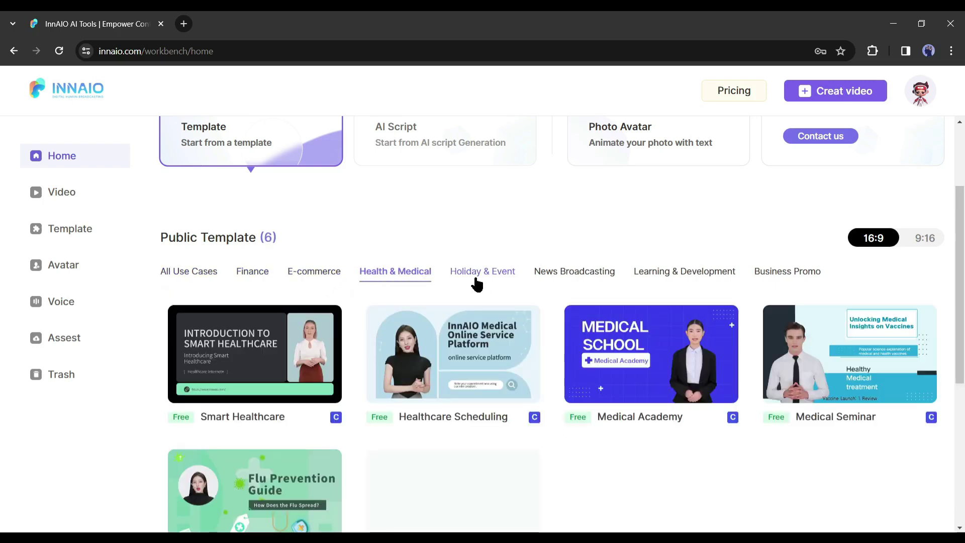
pyautogui.click(476, 284)
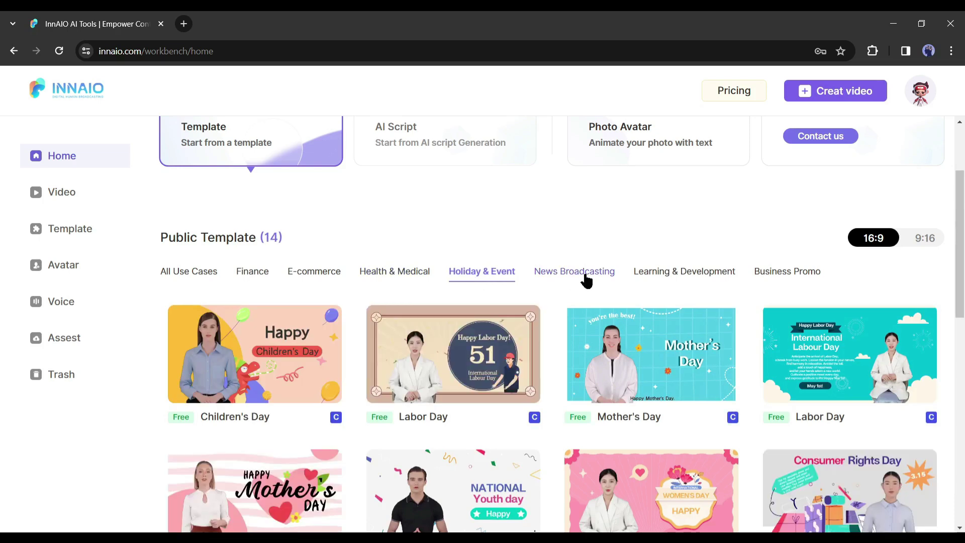
pyautogui.click(587, 281)
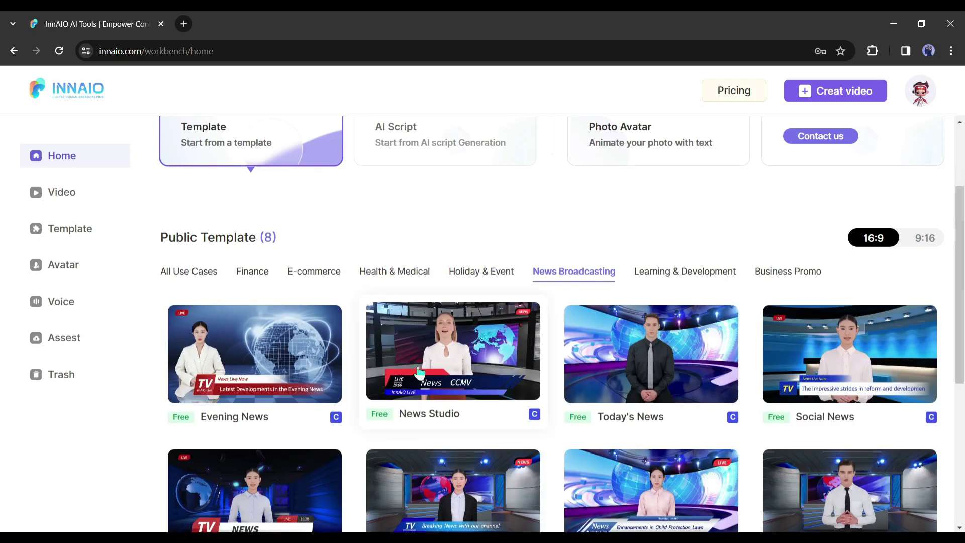
pyautogui.scroll(2, 319, 374)
pyautogui.scroll(-1, 485, 443)
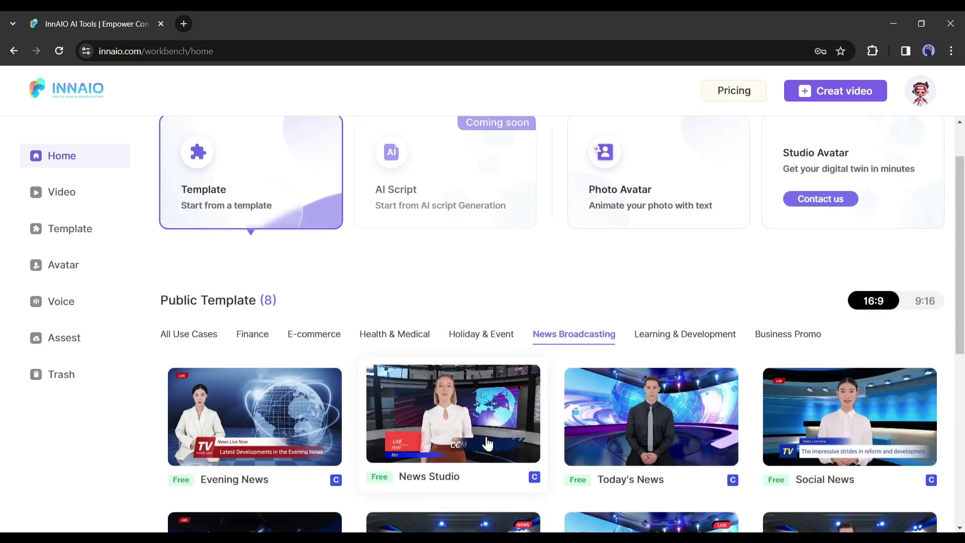
pyautogui.scroll(1, 460, 228)
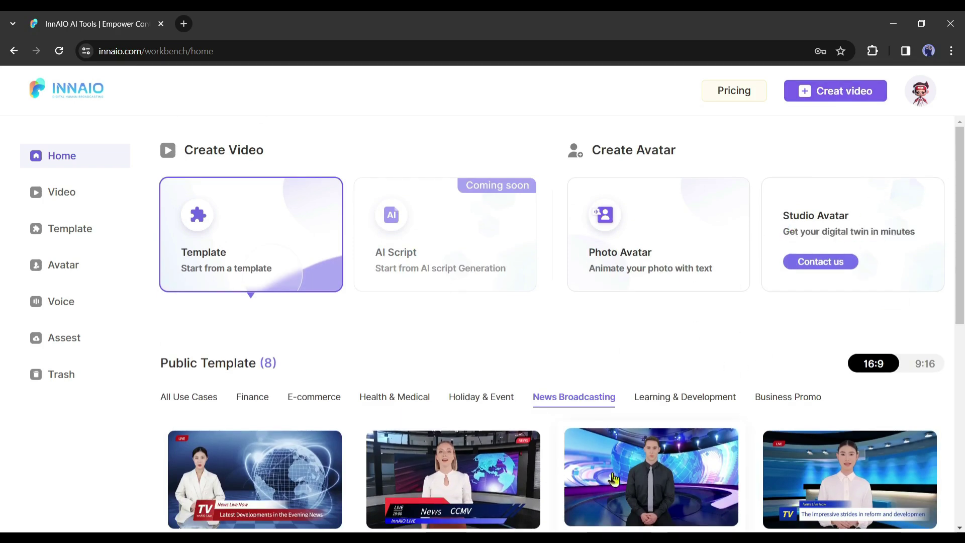
# Find the InnAIO URL Assistant extension via Google and add it to Chrome
pyautogui.click(818, 92)
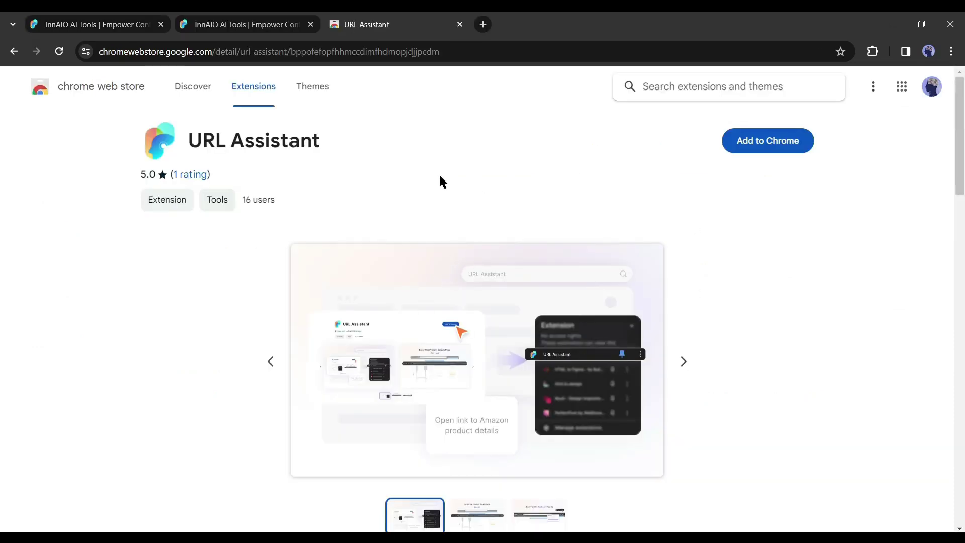
pyautogui.write('In')
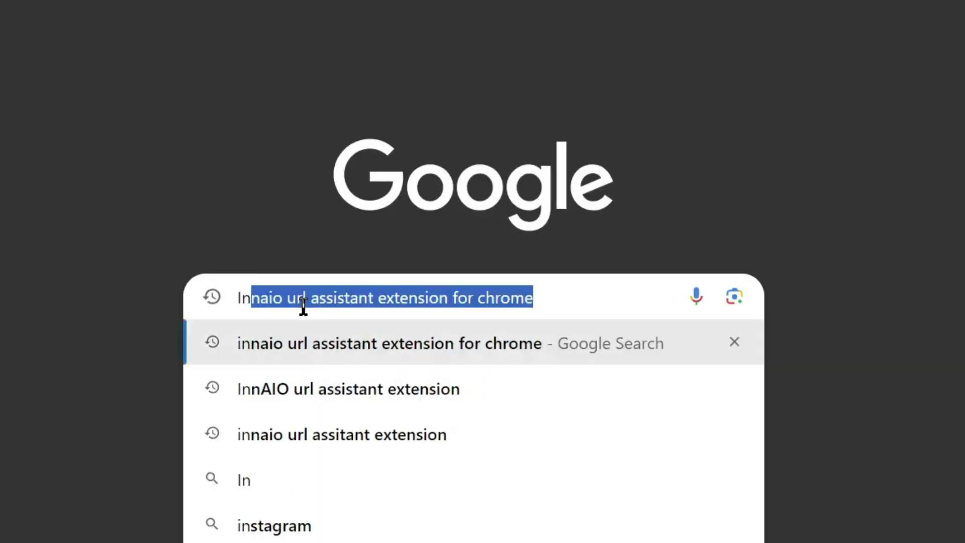
pyautogui.write('nAIo URL assitant extension')
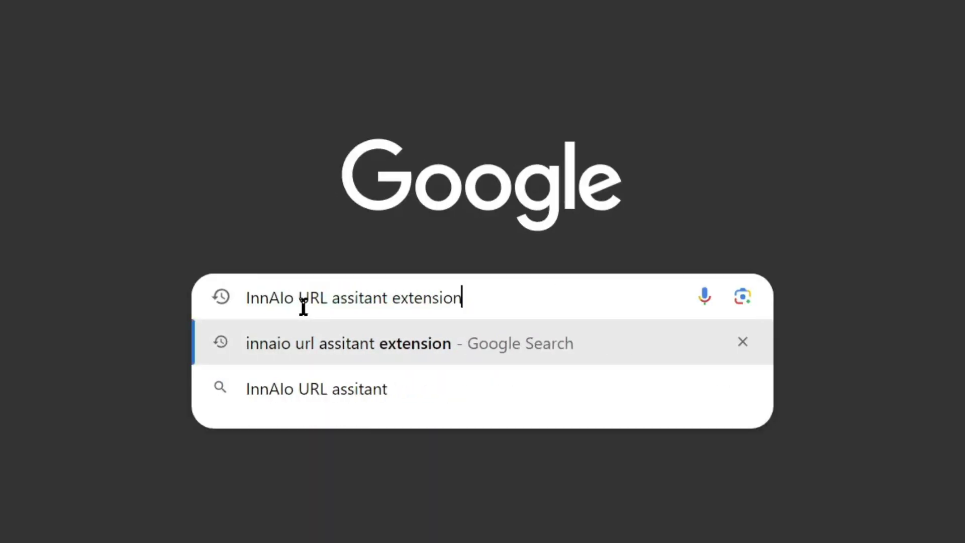
pyautogui.press('Down')
pyautogui.press('Return')
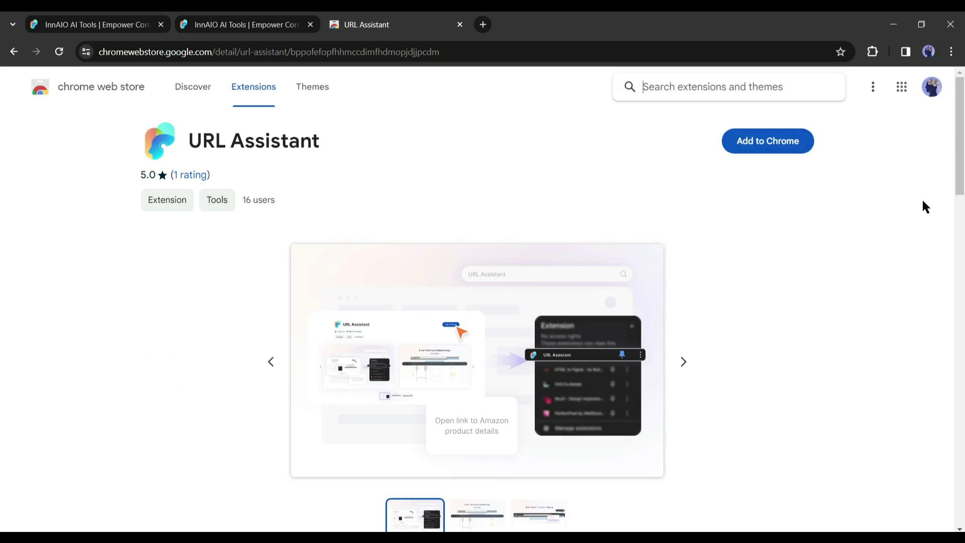
pyautogui.click(756, 144)
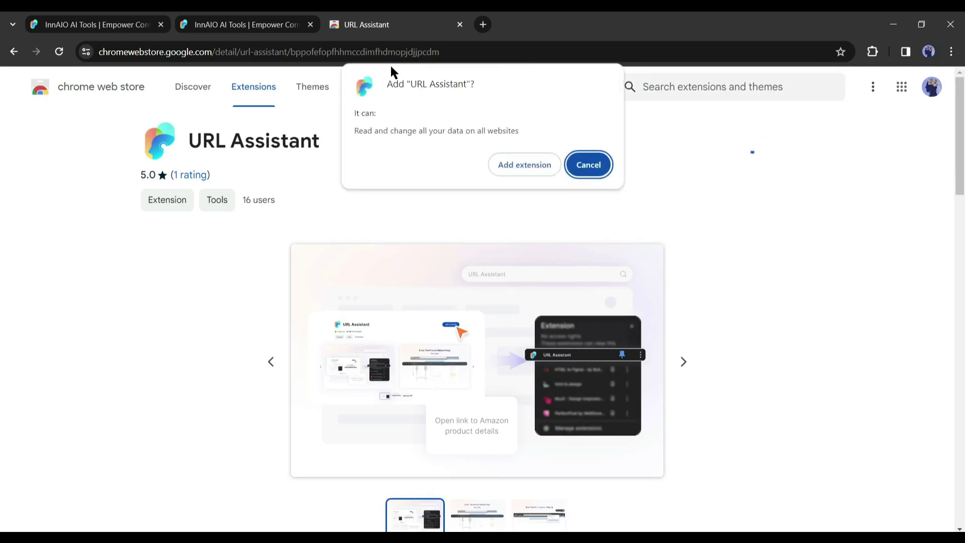
pyautogui.click(524, 164)
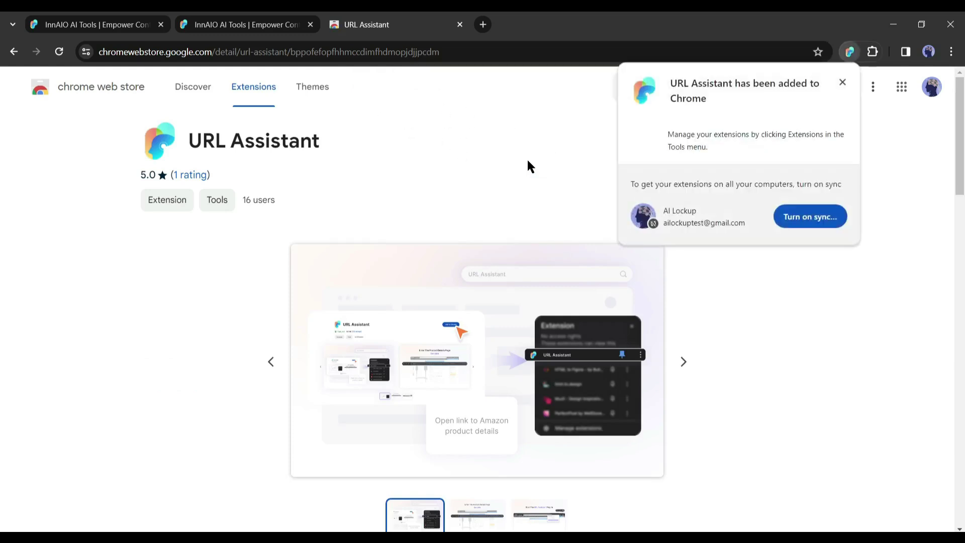
# Send the Amazon PreSonus AudioBox iOne page to InnAIO using the URL Assistant extension
pyautogui.click(840, 83)
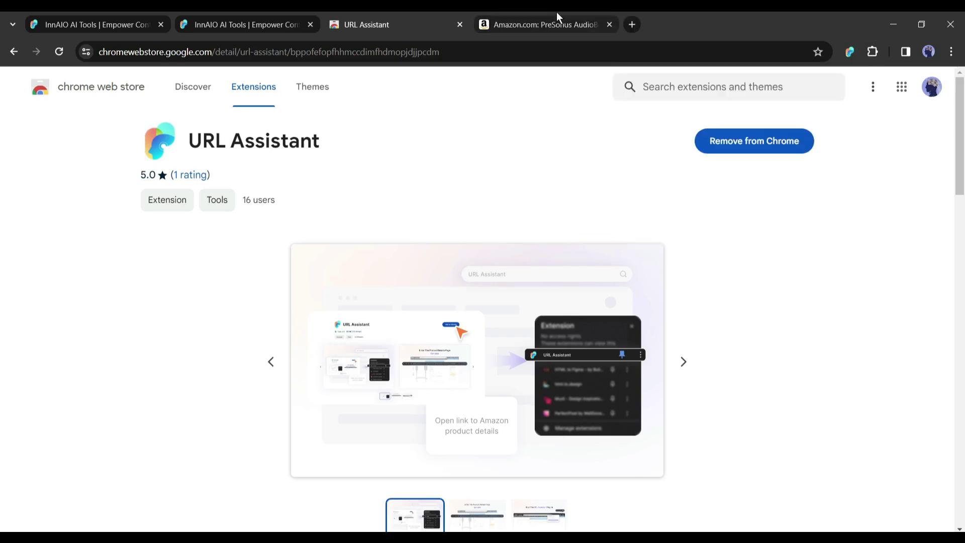
pyautogui.click(553, 23)
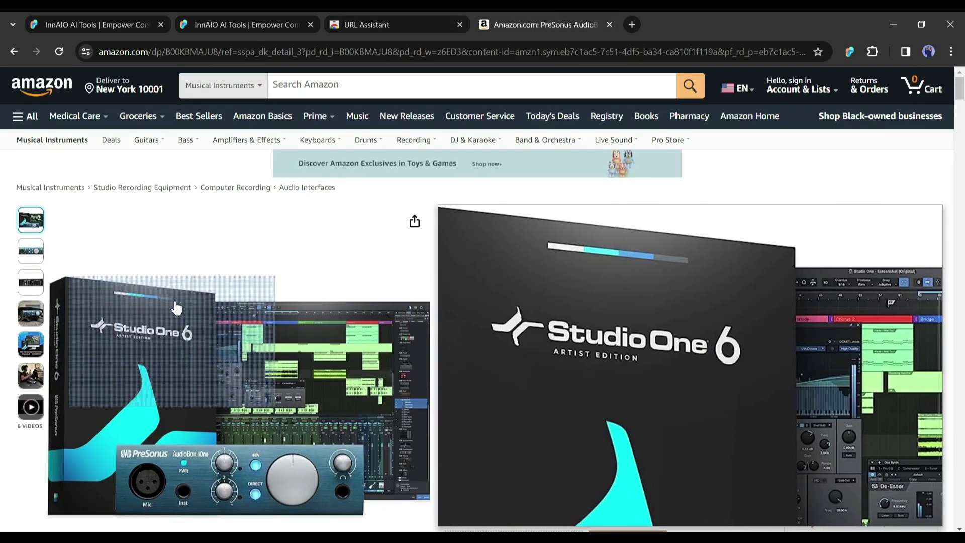
pyautogui.scroll(-1, 216, 312)
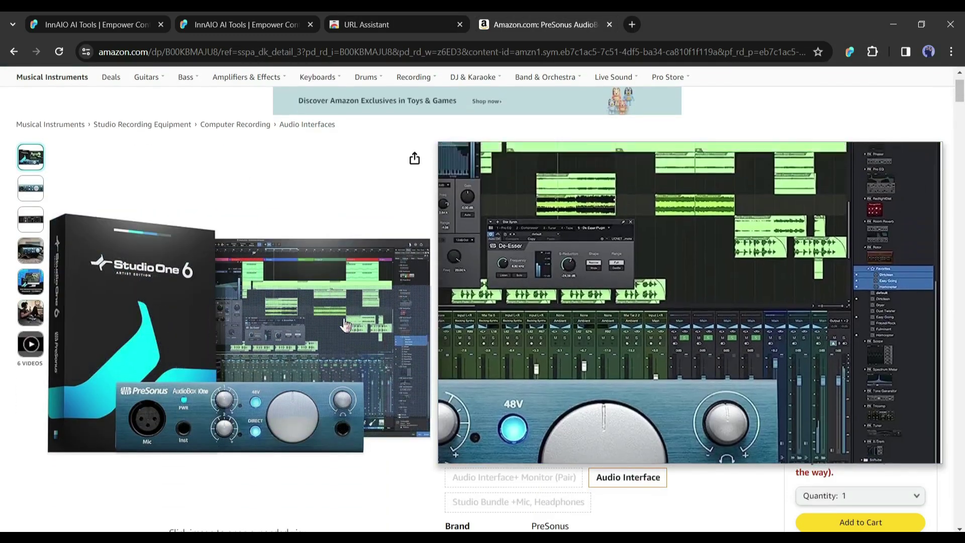
pyautogui.scroll(1, 216, 191)
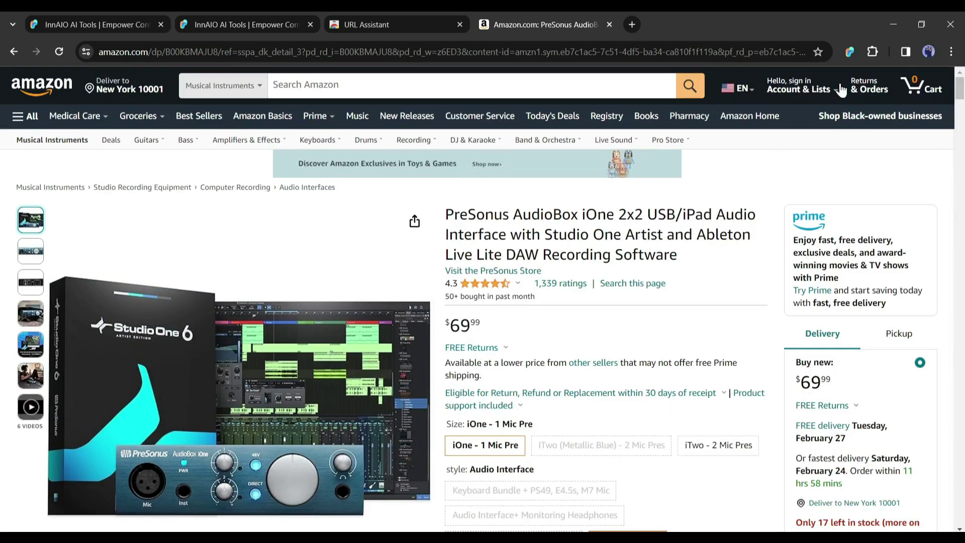
pyautogui.click(850, 52)
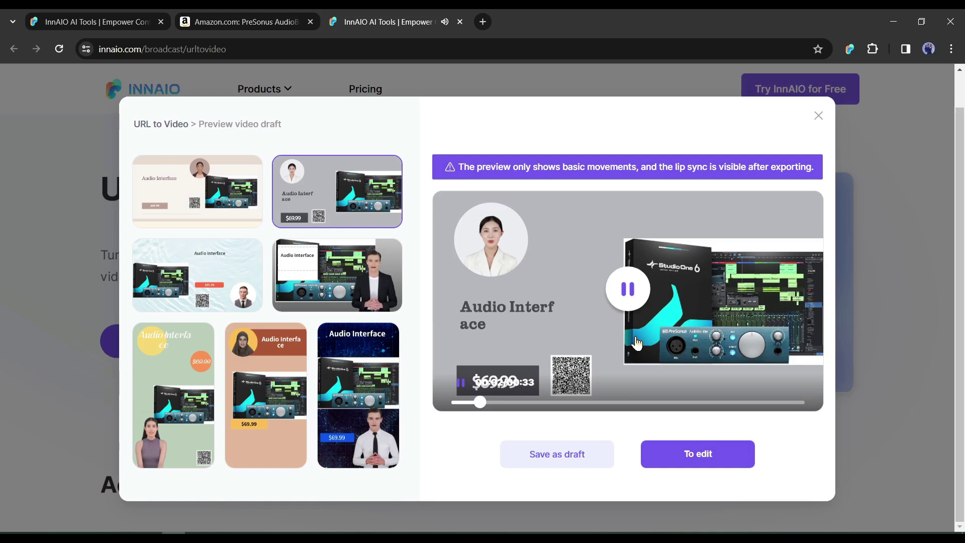
# Preview the last, dark-blue vertical template for the Audio Interface draft
pyautogui.click(357, 397)
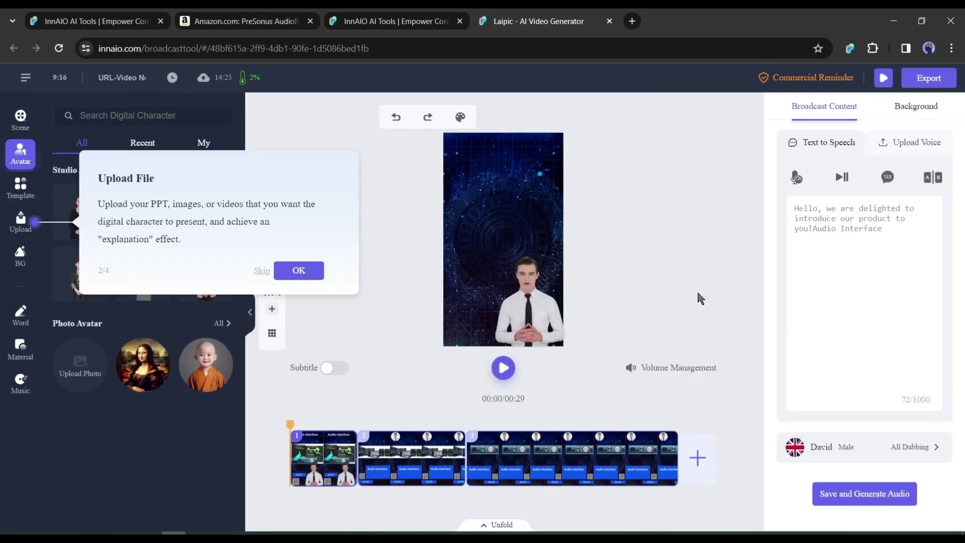
# Dismiss the onboarding tips and return playback to the start of the video
pyautogui.click(308, 273)
pyautogui.click(301, 239)
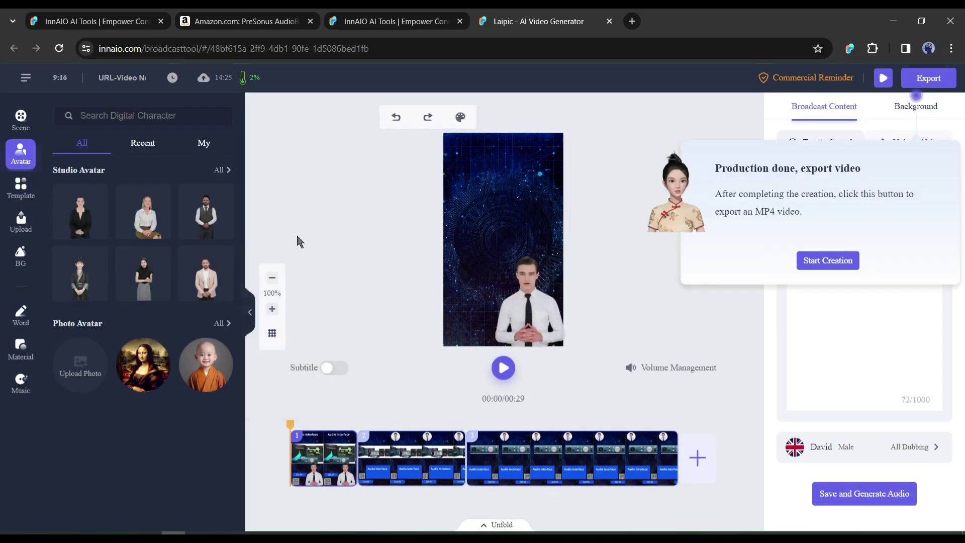
pyautogui.click(837, 259)
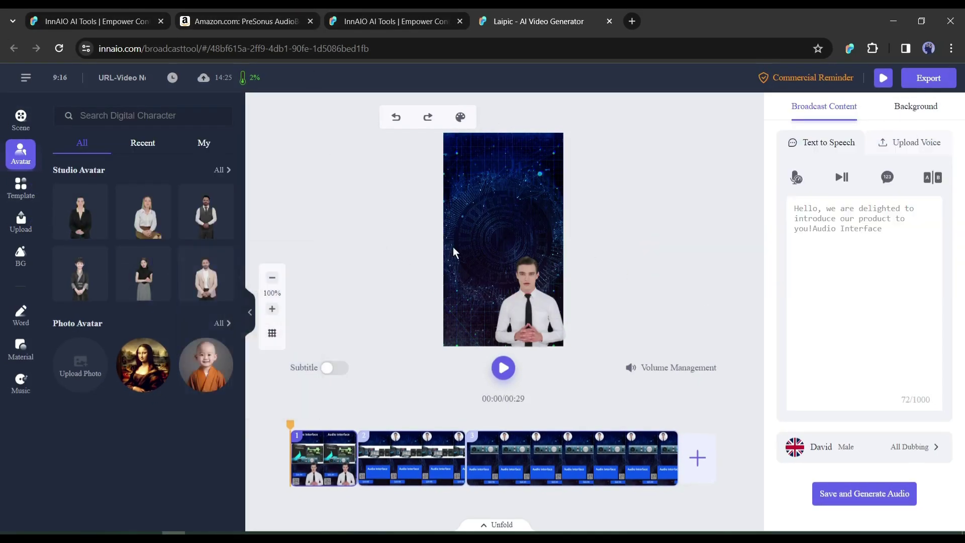
pyautogui.click(675, 432)
pyautogui.moveTo(676, 432); pyautogui.dragTo(280, 413)
# Replace scene 1's presenter with the lavender-sweater avatar, shrunk and placed lower right
pyautogui.click(519, 307)
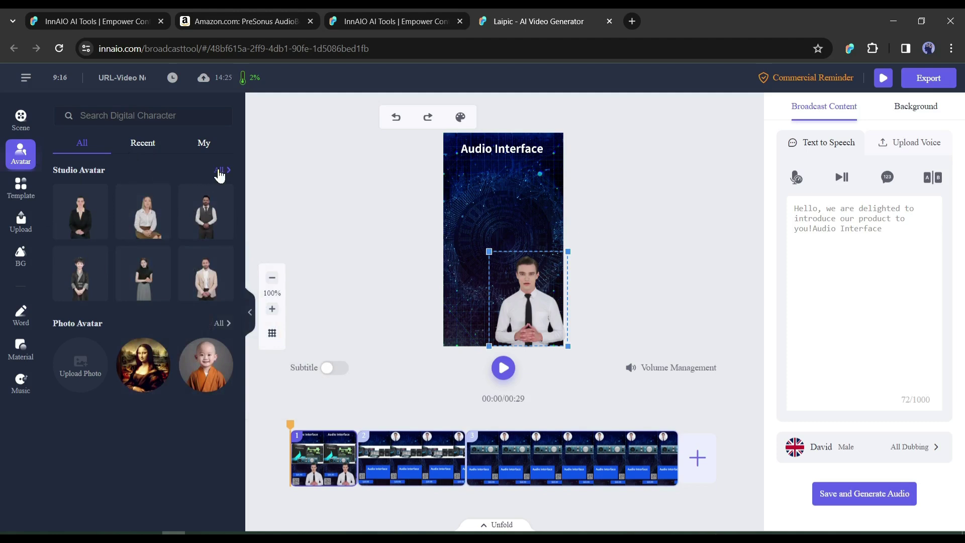
pyautogui.click(218, 171)
pyautogui.moveTo(80, 453)
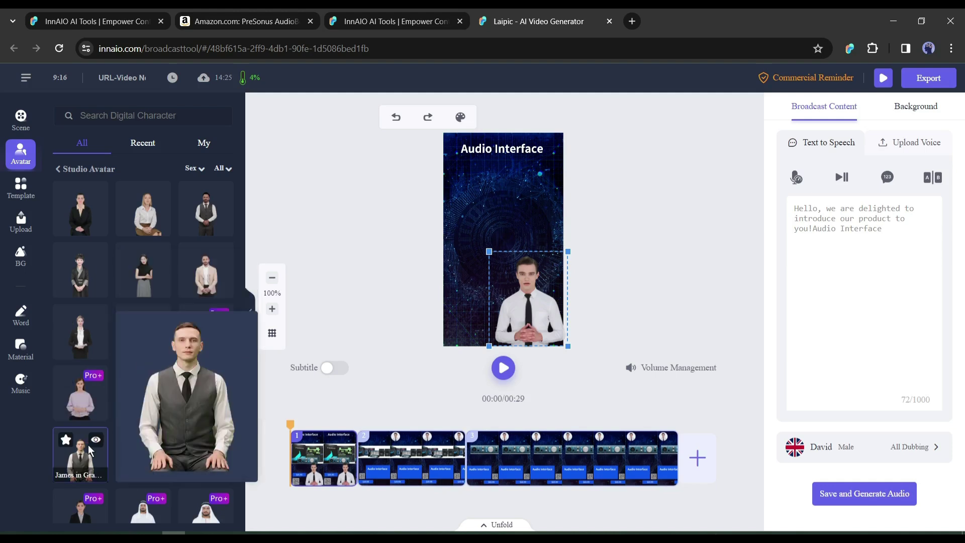
pyautogui.scroll(-2, 85, 447)
pyautogui.scroll(-2, 81, 442)
pyautogui.scroll(-2, 86, 438)
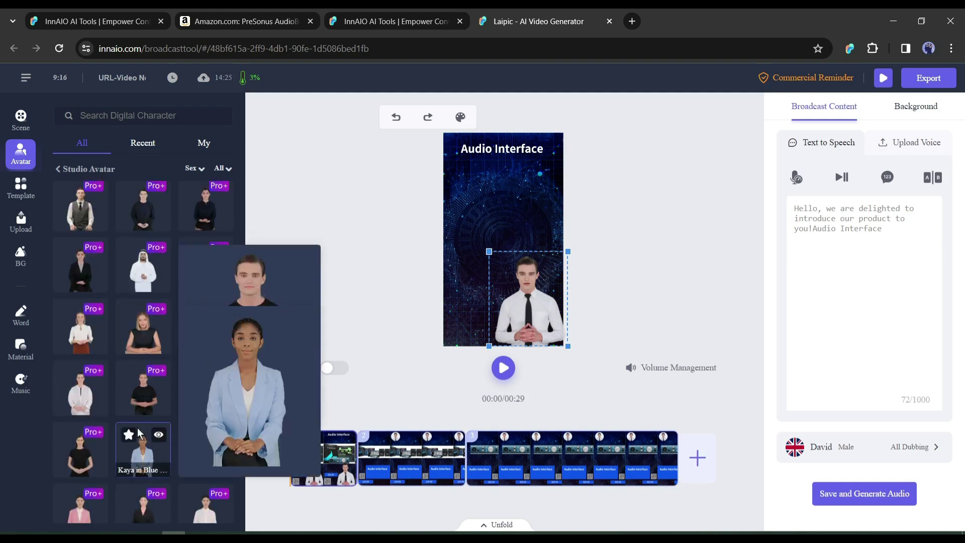
pyautogui.click(91, 397)
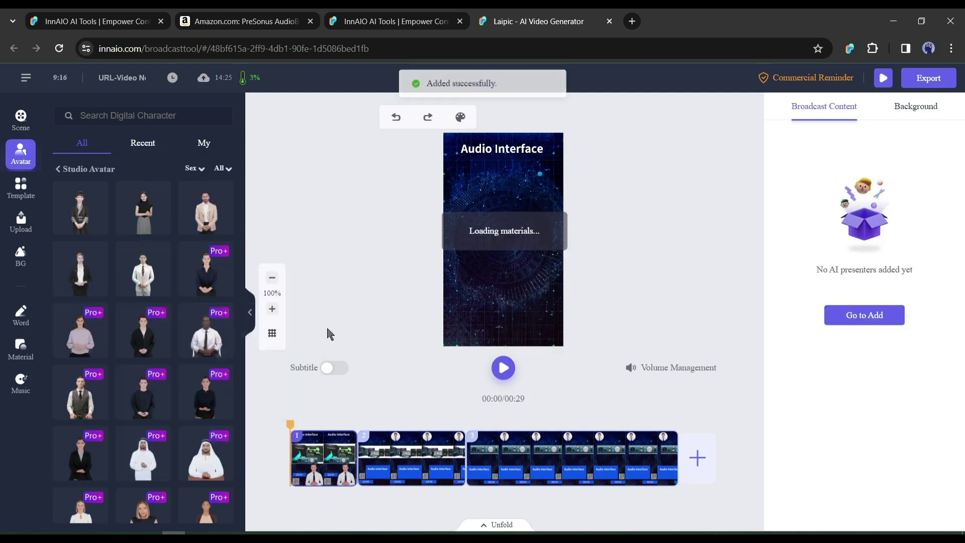
pyautogui.moveTo(513, 285); pyautogui.dragTo(493, 245)
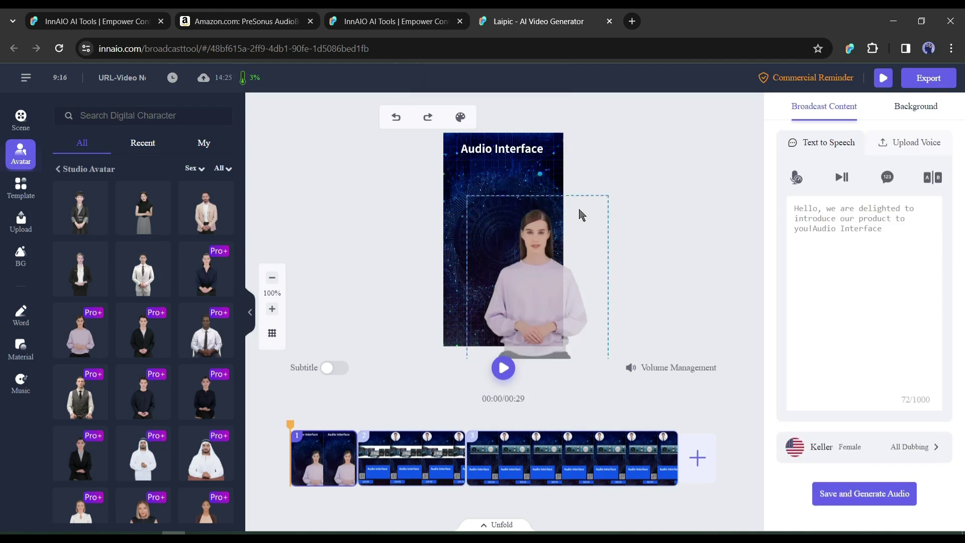
pyautogui.moveTo(601, 347); pyautogui.dragTo(564, 307)
pyautogui.moveTo(525, 271); pyautogui.dragTo(546, 321)
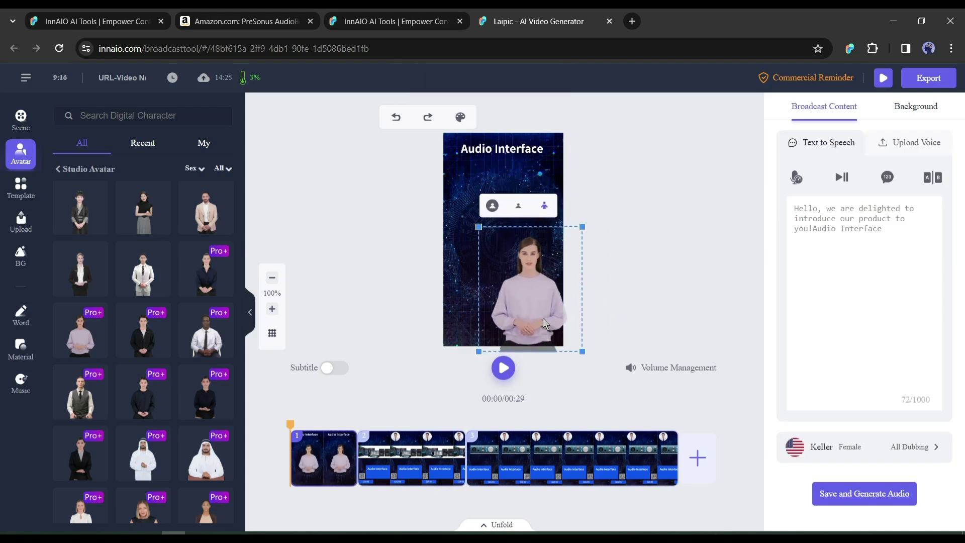
# Swap scene 3's presenter for the lavender-sweater avatar fitted in the top-left circle
pyautogui.click(410, 460)
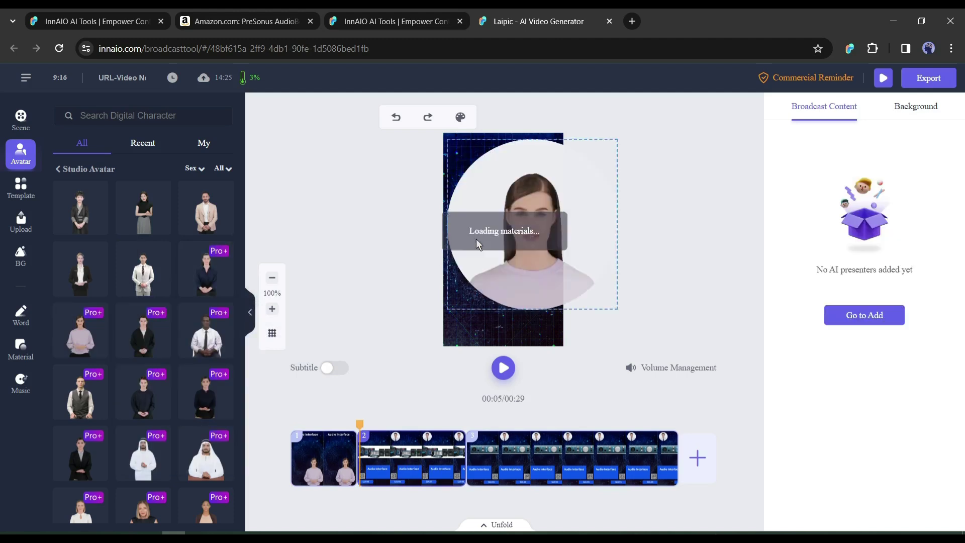
pyautogui.moveTo(360, 424); pyautogui.dragTo(504, 425)
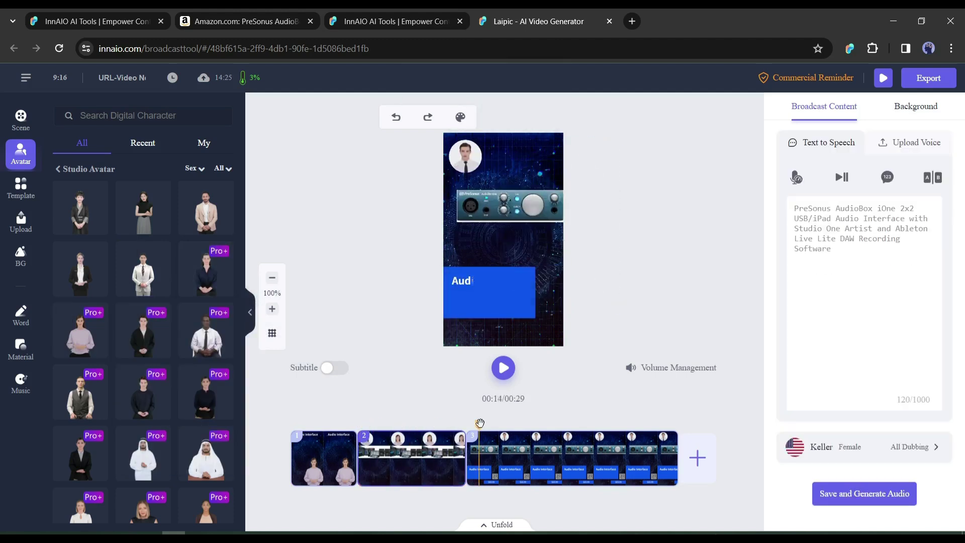
pyautogui.click(89, 336)
pyautogui.moveTo(610, 291); pyautogui.dragTo(493, 183)
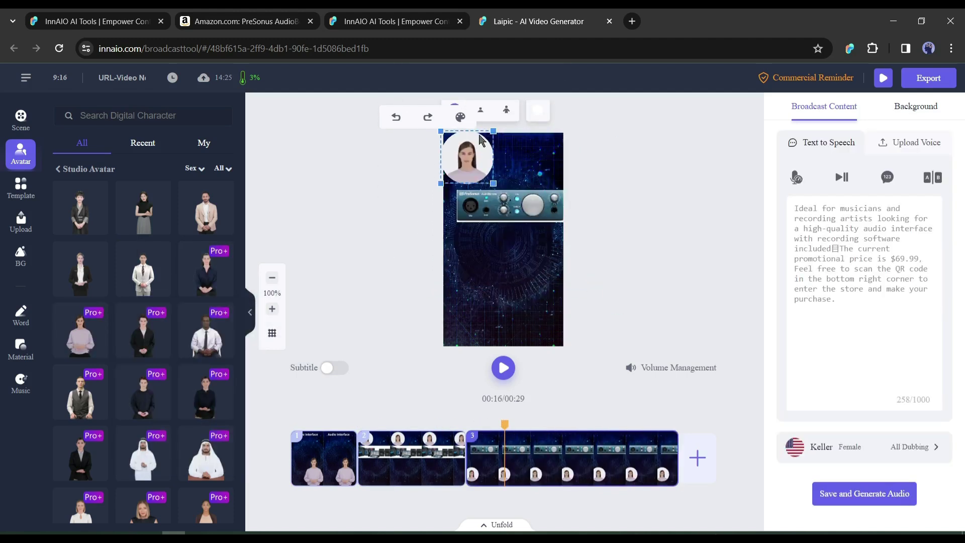
pyautogui.moveTo(473, 146); pyautogui.dragTo(473, 147)
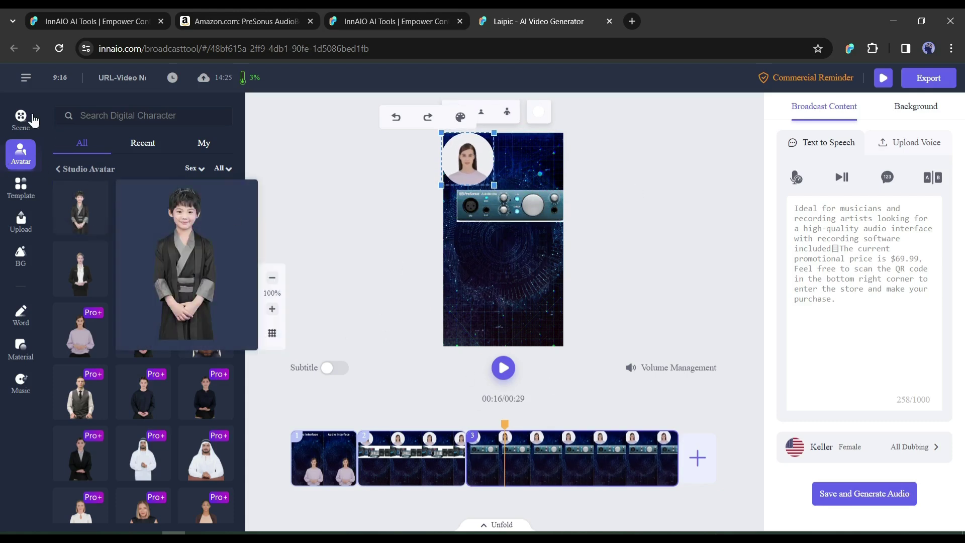
# Add a fourth scene and show its presenter full-body
pyautogui.click(26, 128)
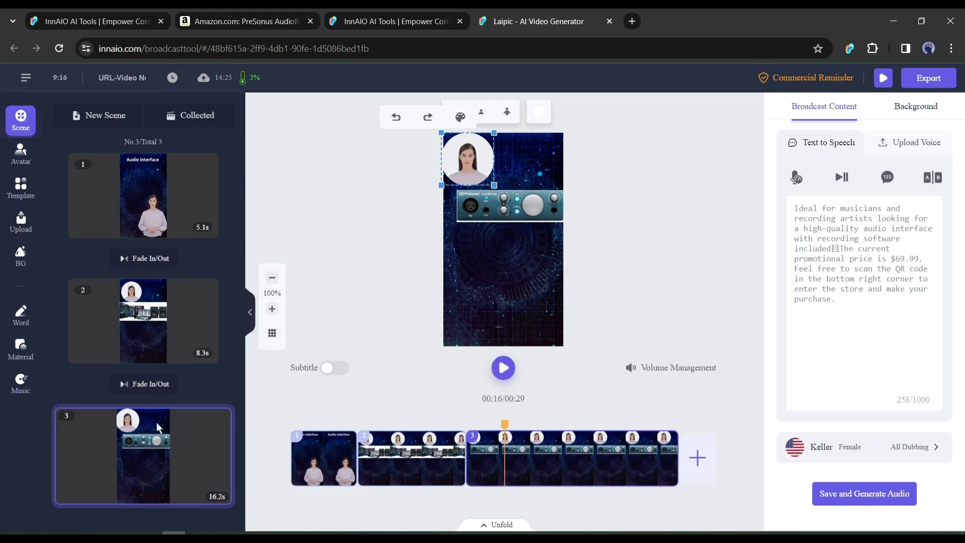
pyautogui.scroll(-1, 159, 426)
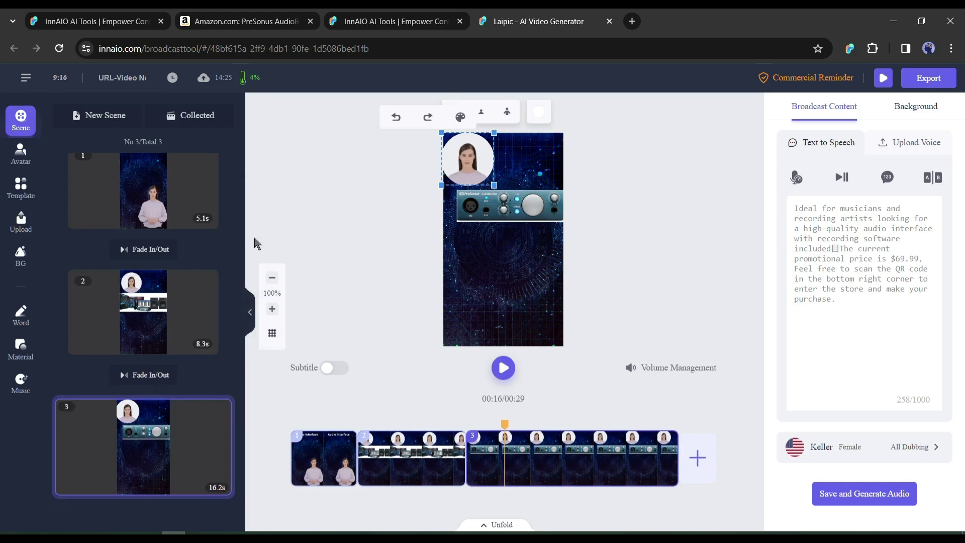
pyautogui.click(115, 129)
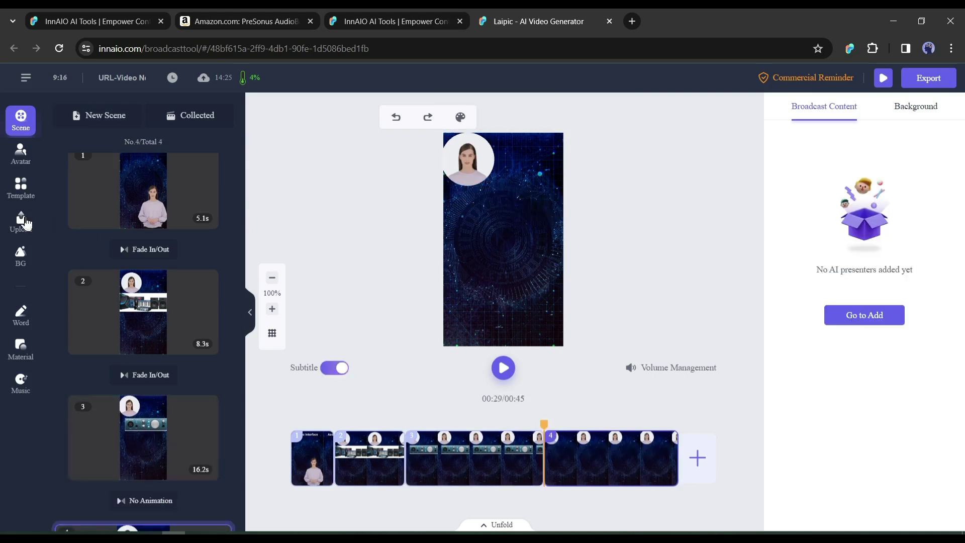
pyautogui.click(468, 160)
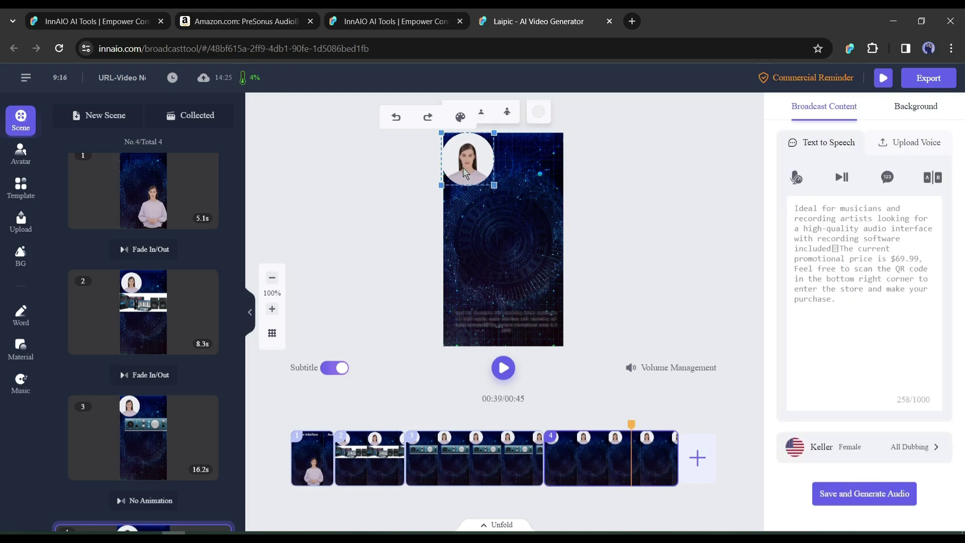
pyautogui.click(508, 115)
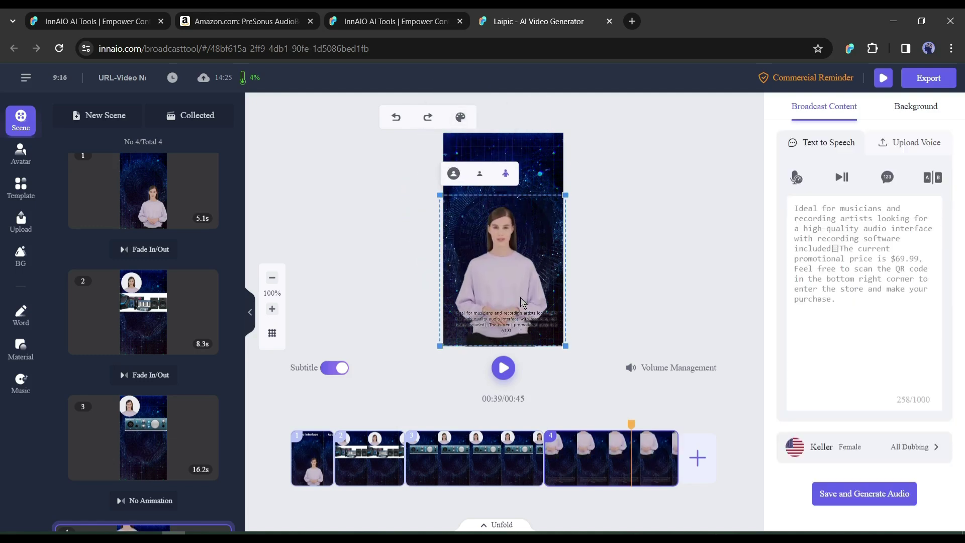
# Replace scene 4's script with a thank-you and 'subscribe to AI Locker' line, then open the voice list
pyautogui.tripleClick(824, 320)
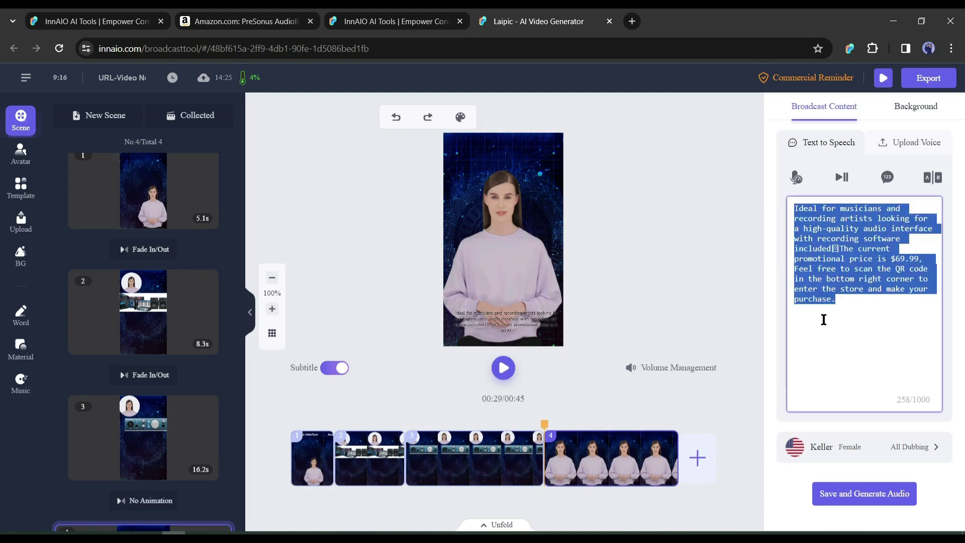
pyautogui.press('BackSpace')
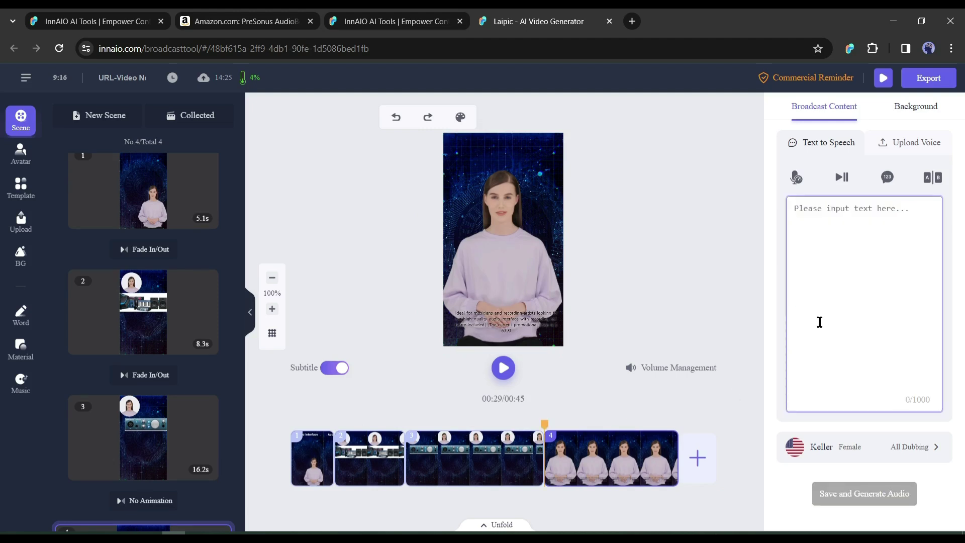
pyautogui.write('Thanks For Watching. To know more about this kind of product, subscribe to AI Locker')
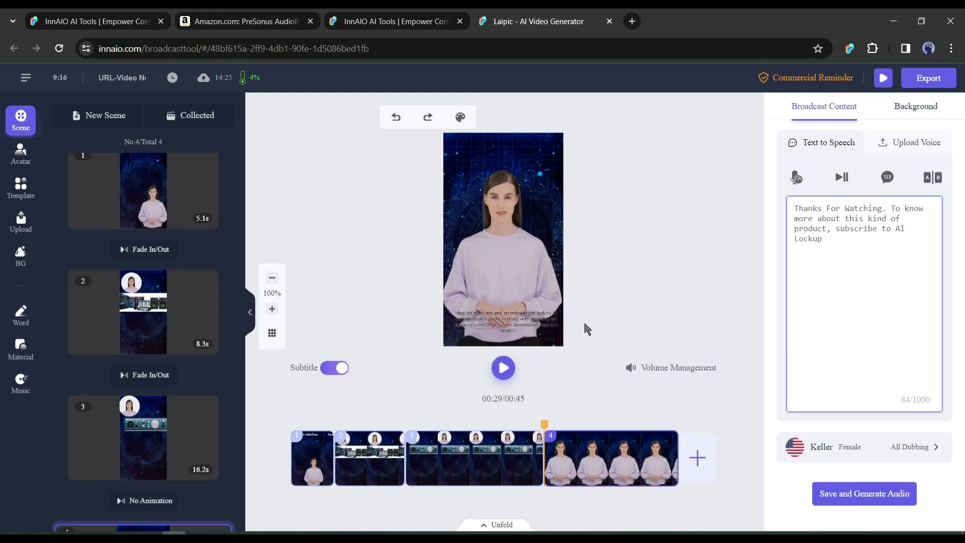
pyautogui.click(322, 460)
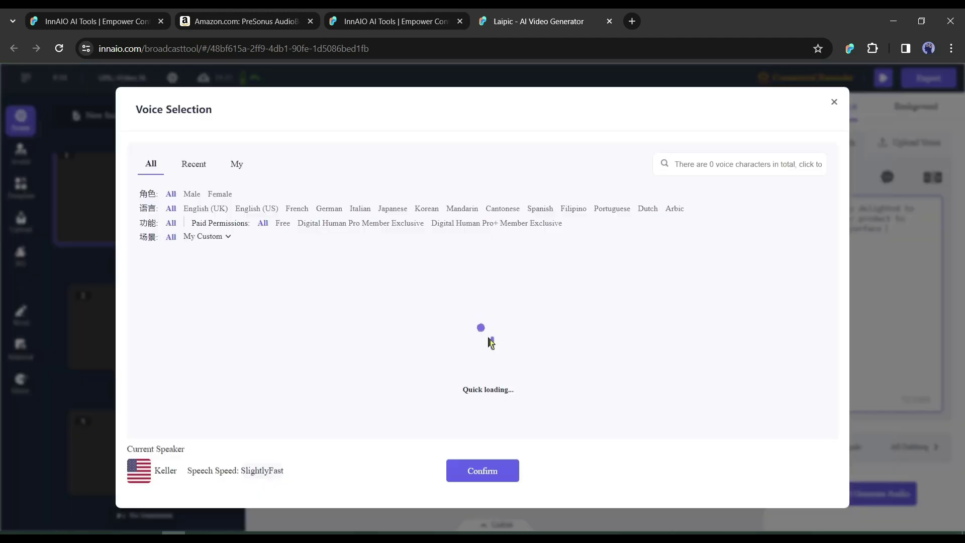
pyautogui.click(885, 452)
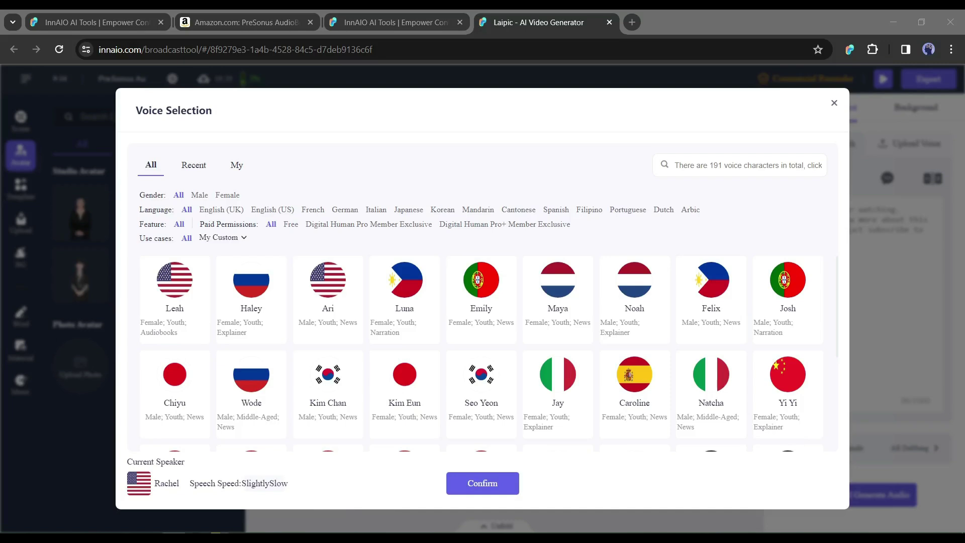
# Filter voices to female English (US), preview Keller and Kesha, and select Rachel
pyautogui.click(227, 195)
pyautogui.click(278, 211)
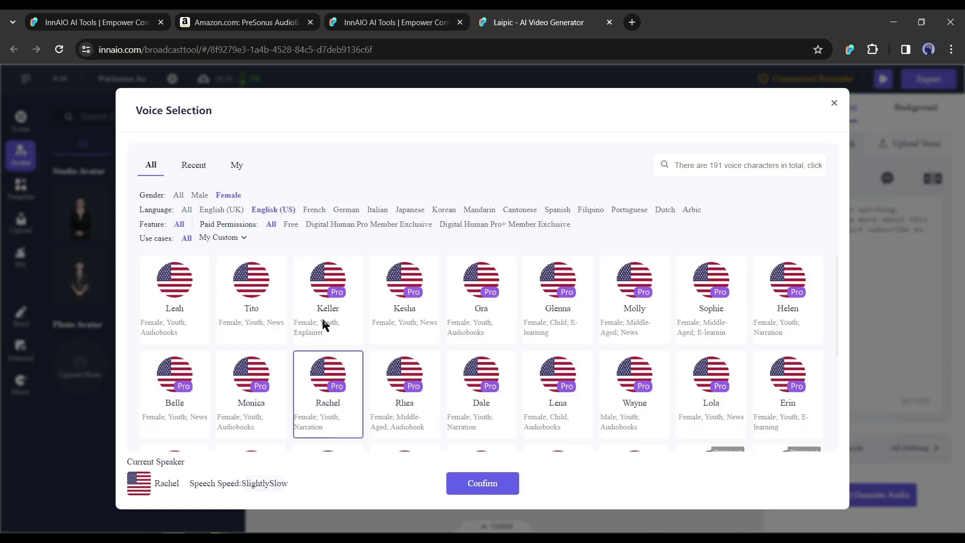
pyautogui.click(323, 297)
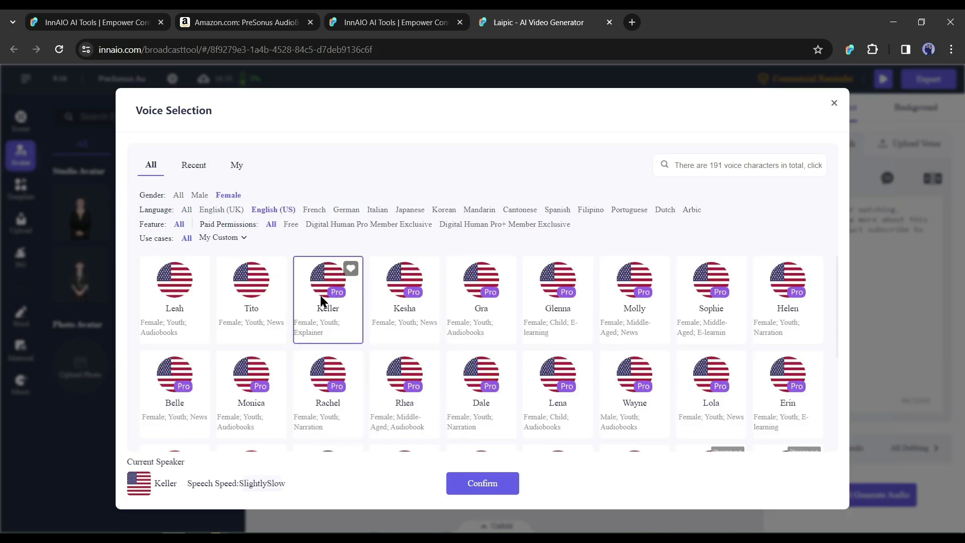
pyautogui.click(405, 281)
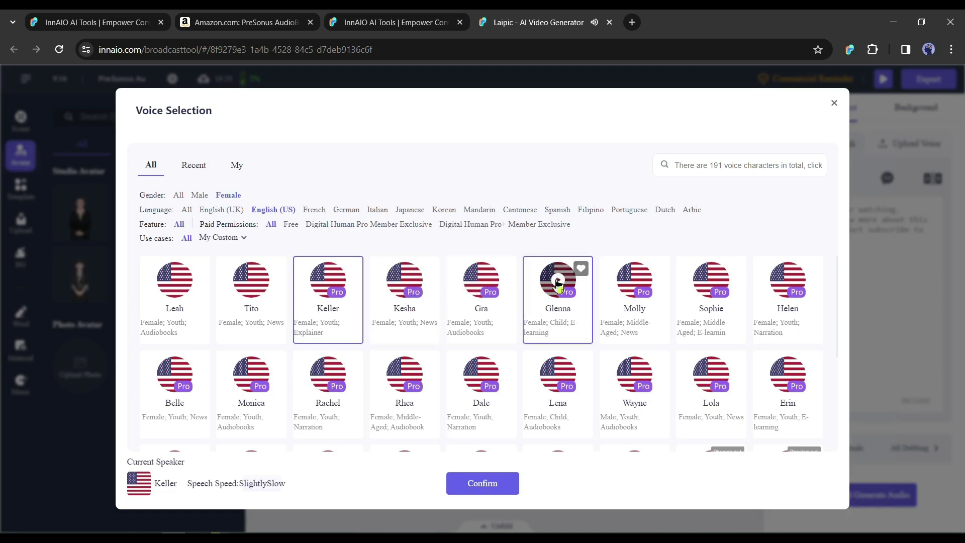
pyautogui.click(323, 383)
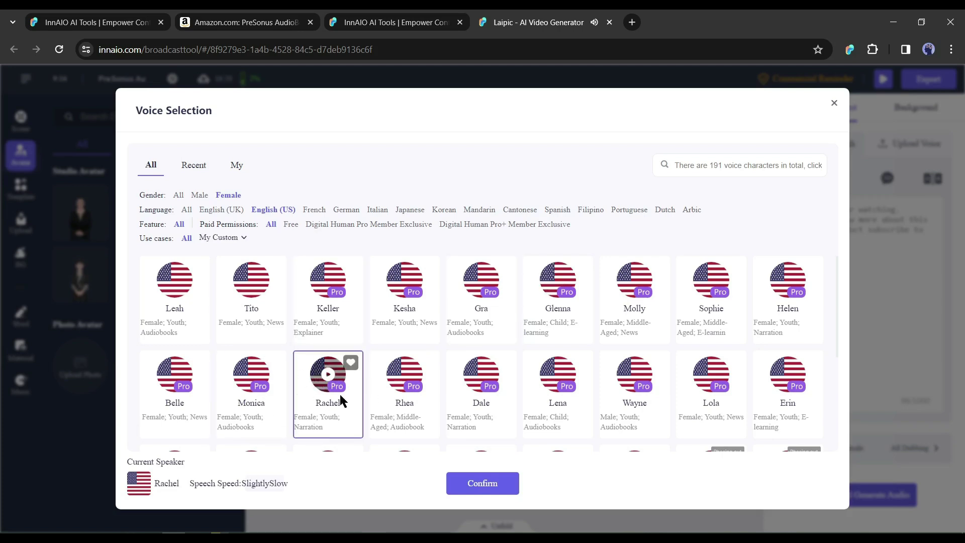
# Confirm Rachel, save and generate the audio, and review the speed, pause and number tools
pyautogui.click(463, 489)
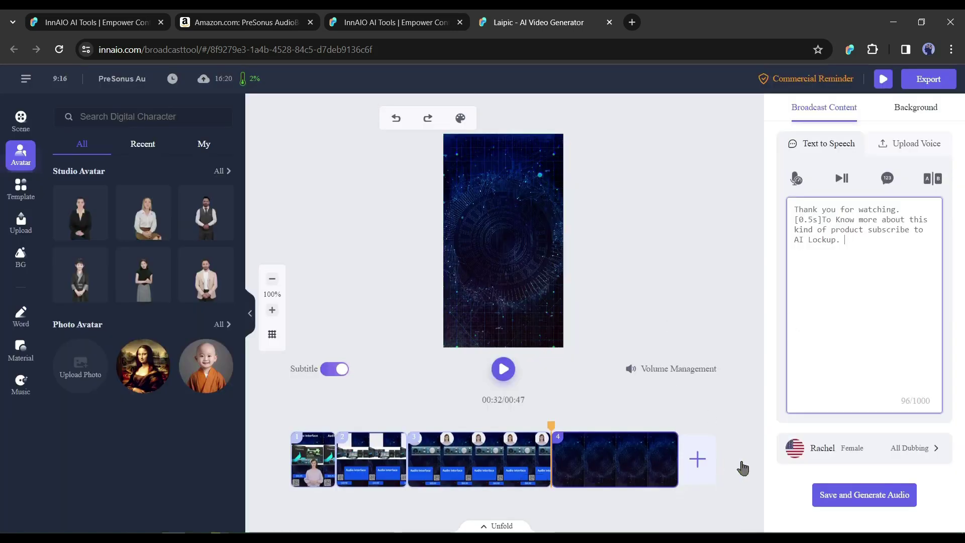
pyautogui.click(862, 497)
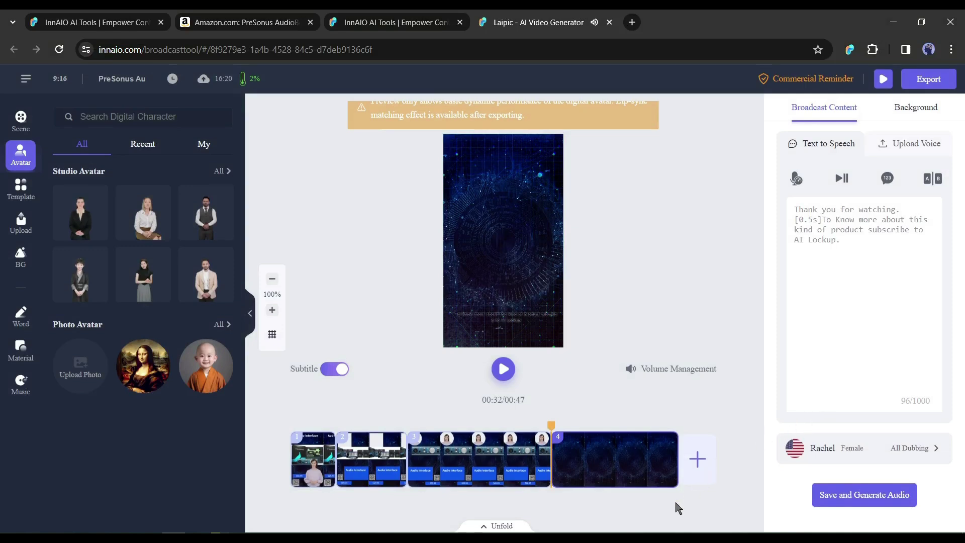
pyautogui.click(846, 212)
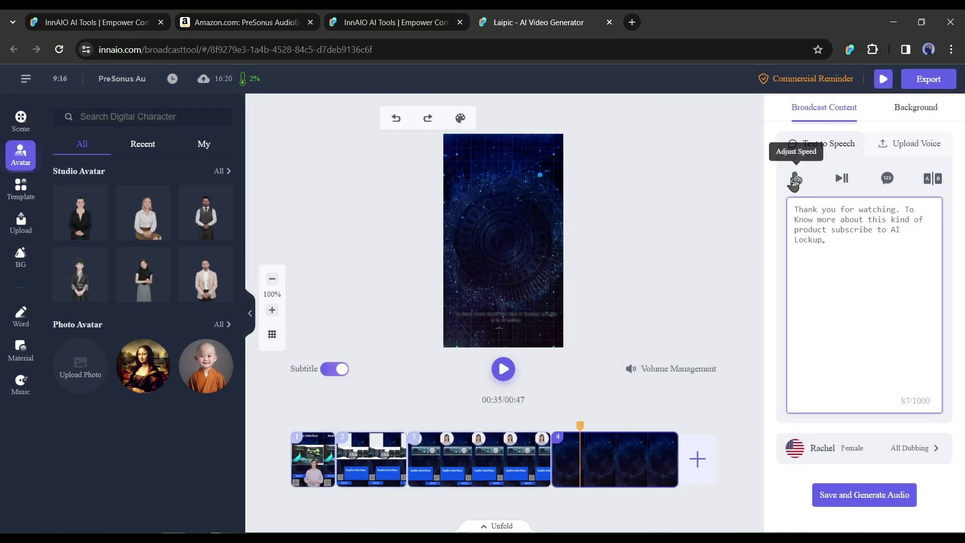
pyautogui.click(797, 179)
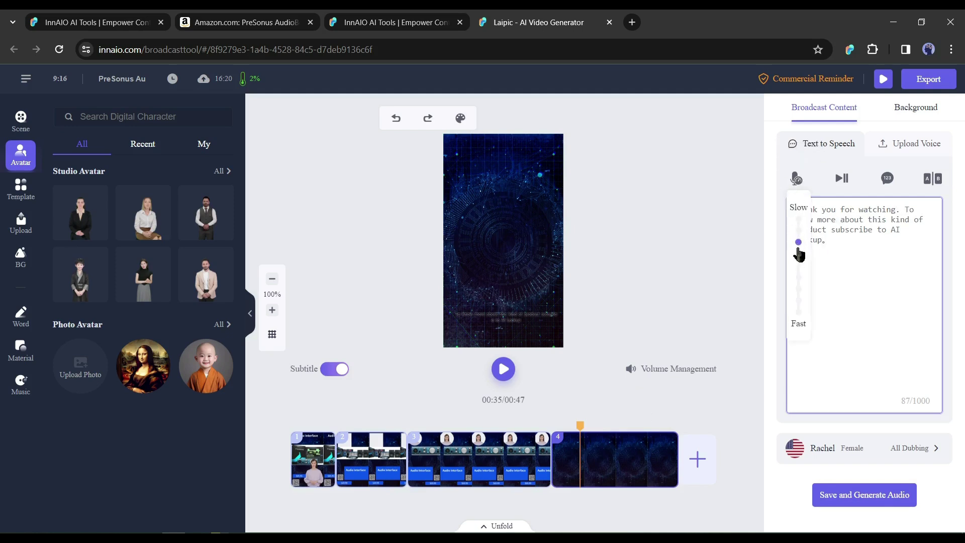
pyautogui.click(842, 179)
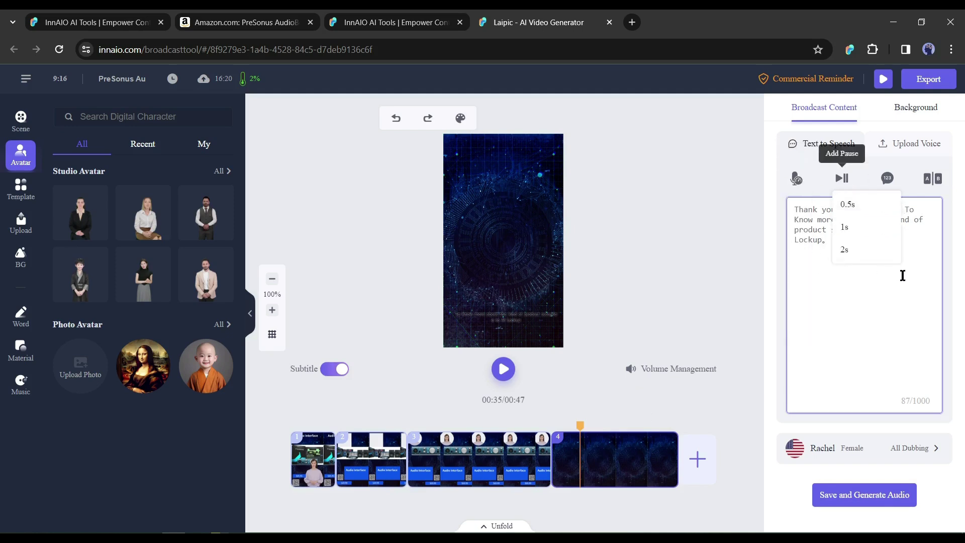
pyautogui.click(907, 215)
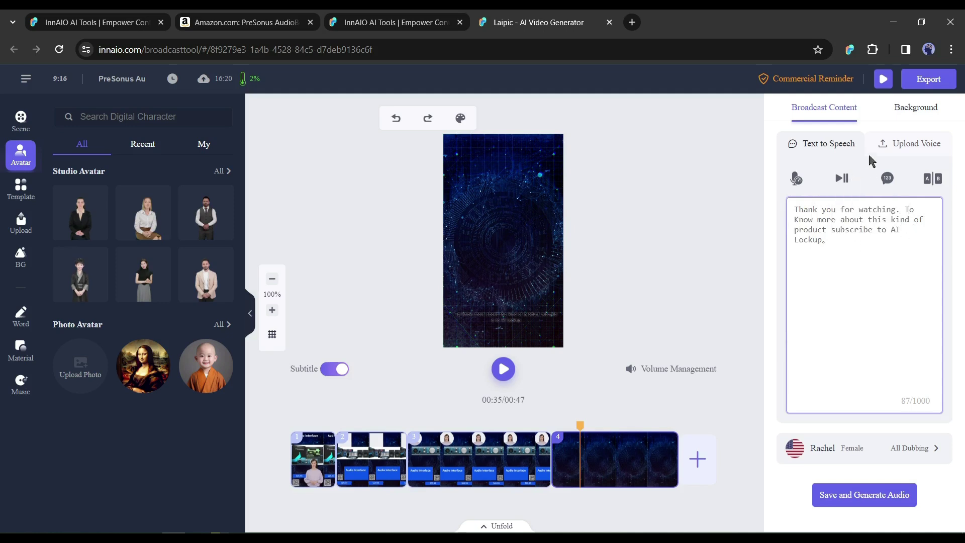
pyautogui.click(888, 179)
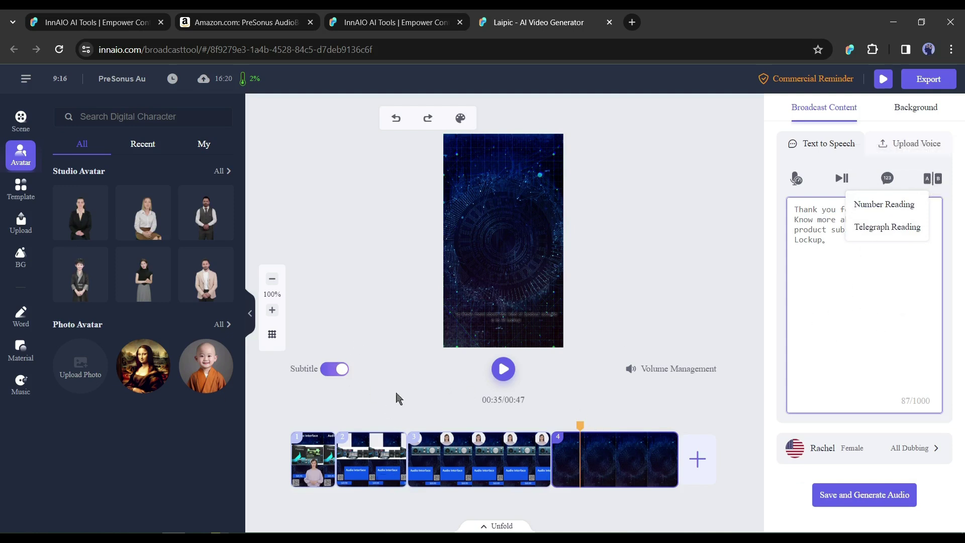
# Turn the video's subtitles off and rewind playback to the first scene
pyautogui.click(500, 318)
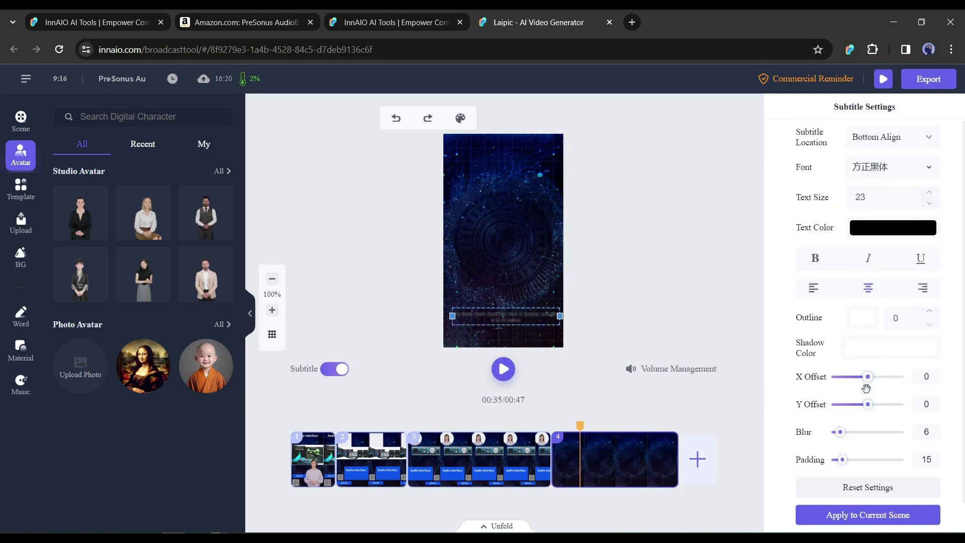
pyautogui.scroll(1, 873, 412)
pyautogui.click(350, 369)
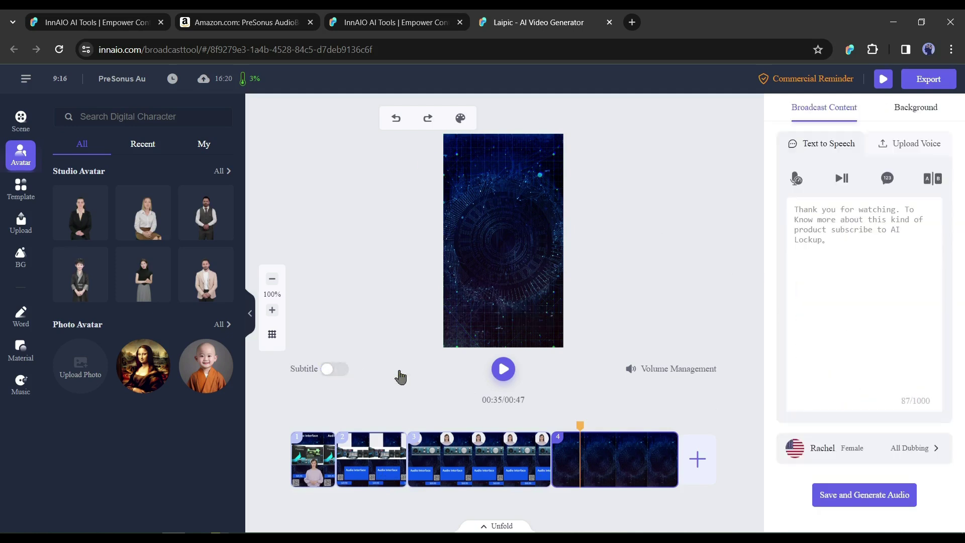
pyautogui.moveTo(581, 430); pyautogui.dragTo(321, 430)
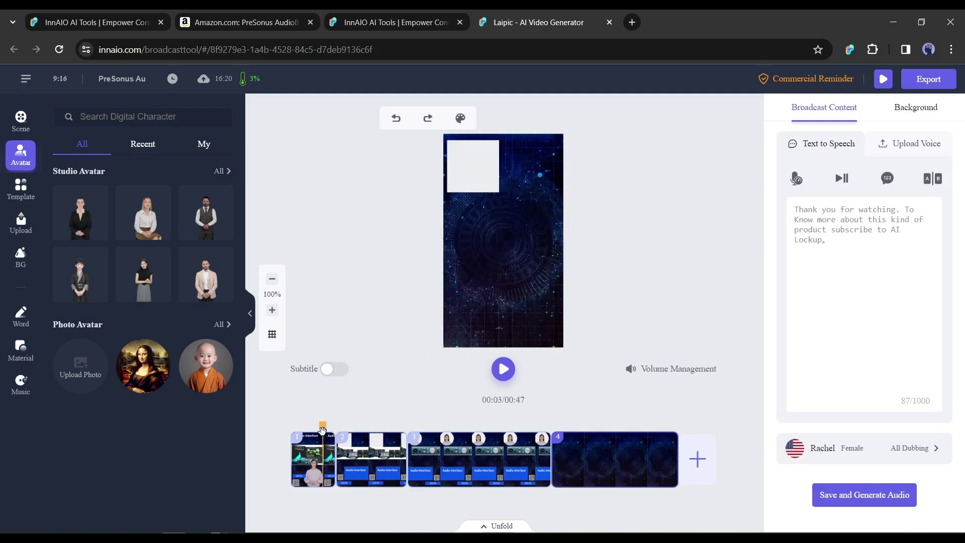
# Check the first scene's voice, filtering the voice list to female English (US) voices
pyautogui.click(320, 460)
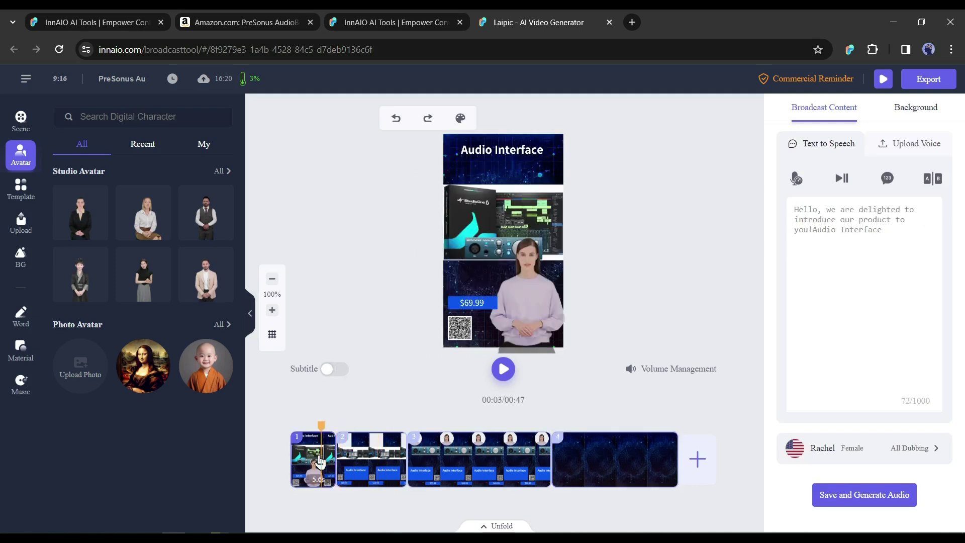
pyautogui.click(920, 447)
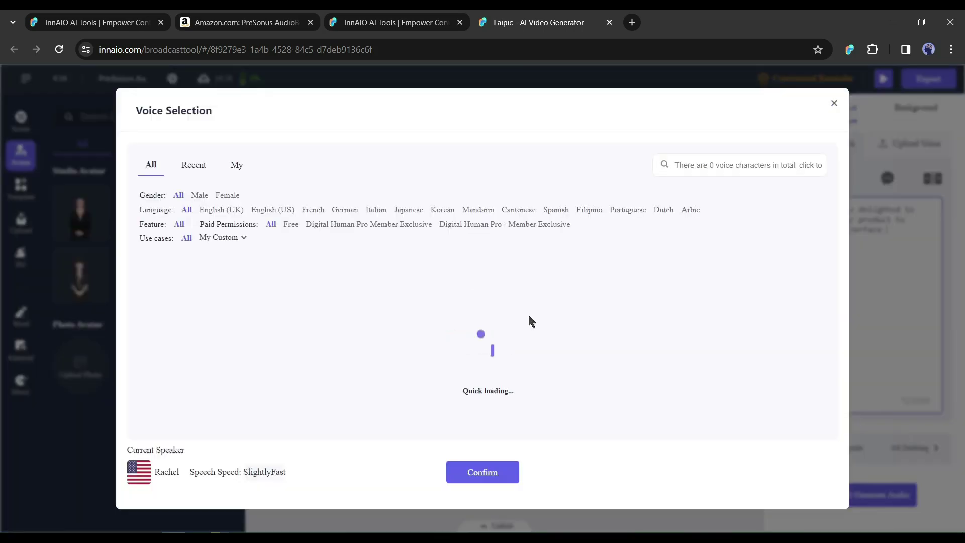
pyautogui.click(228, 195)
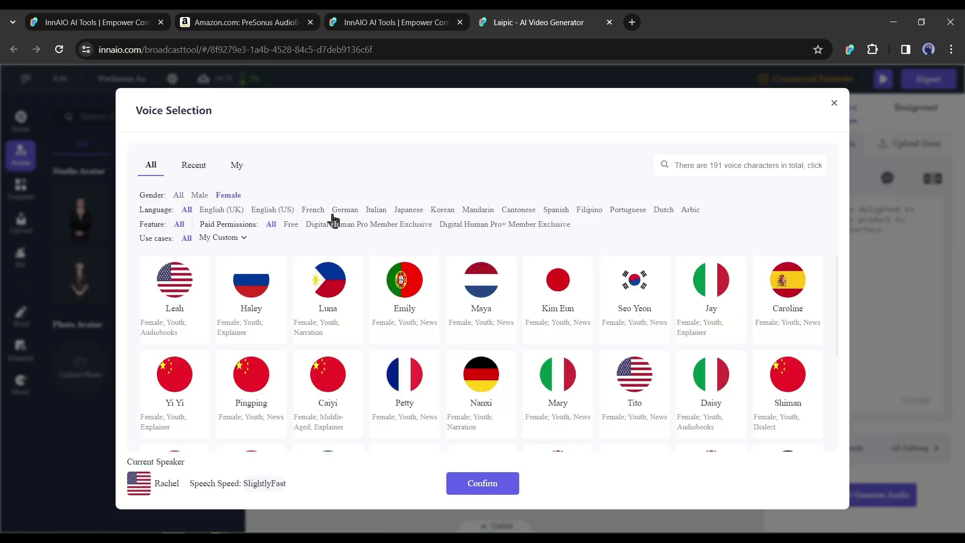
pyautogui.click(272, 210)
pyautogui.click(478, 485)
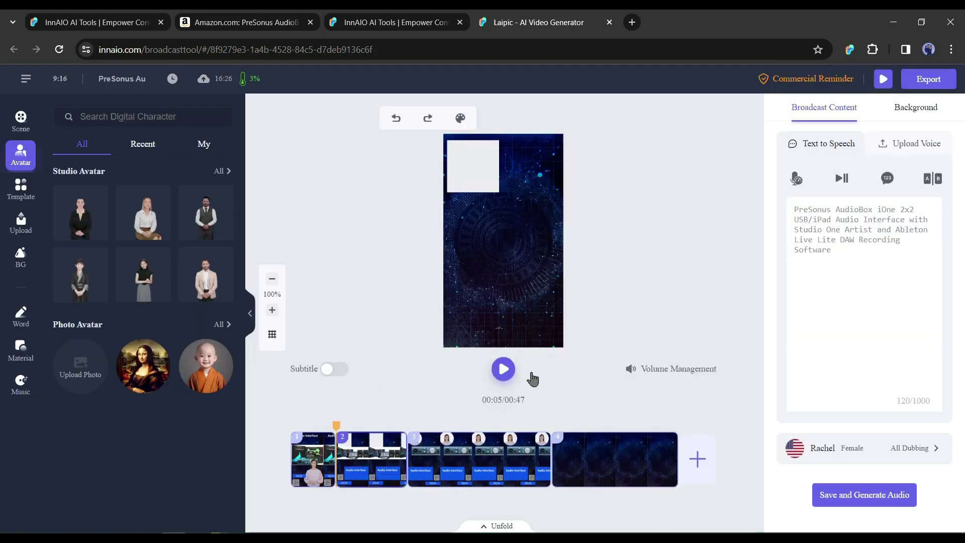
# Select the second scene's clip and script, then bring up the template library
pyautogui.click(921, 448)
pyautogui.click(273, 210)
pyautogui.click(465, 482)
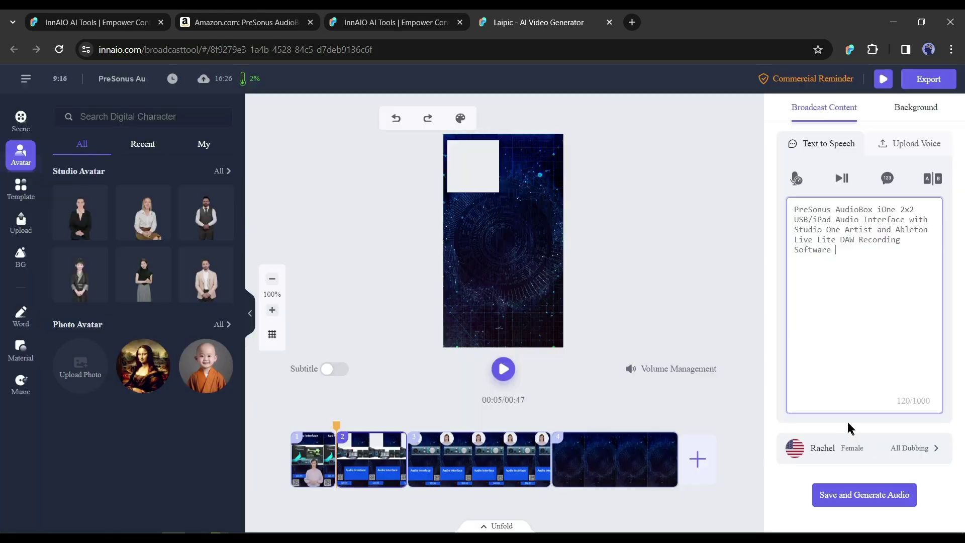
pyautogui.click(20, 198)
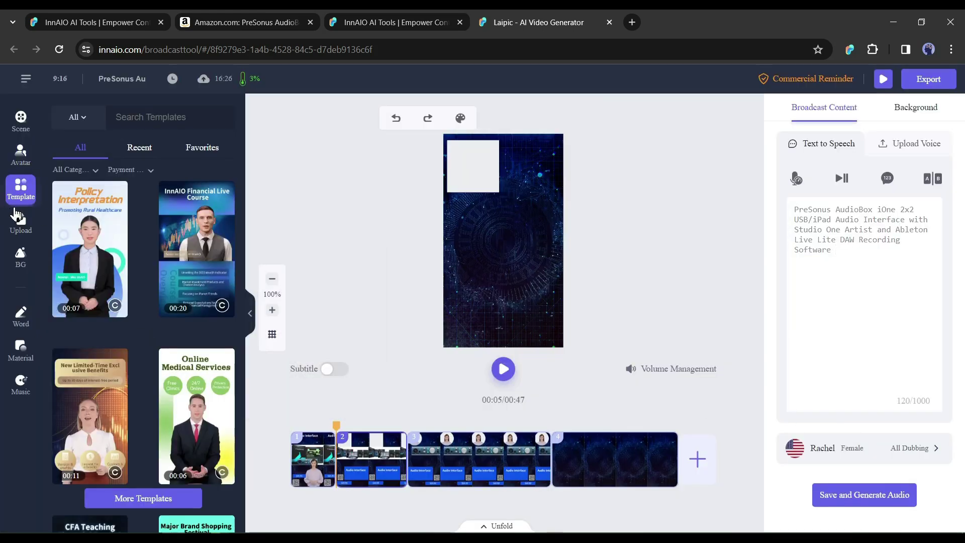
# Scroll through the portrait templates in the library
pyautogui.scroll(-1, 104, 327)
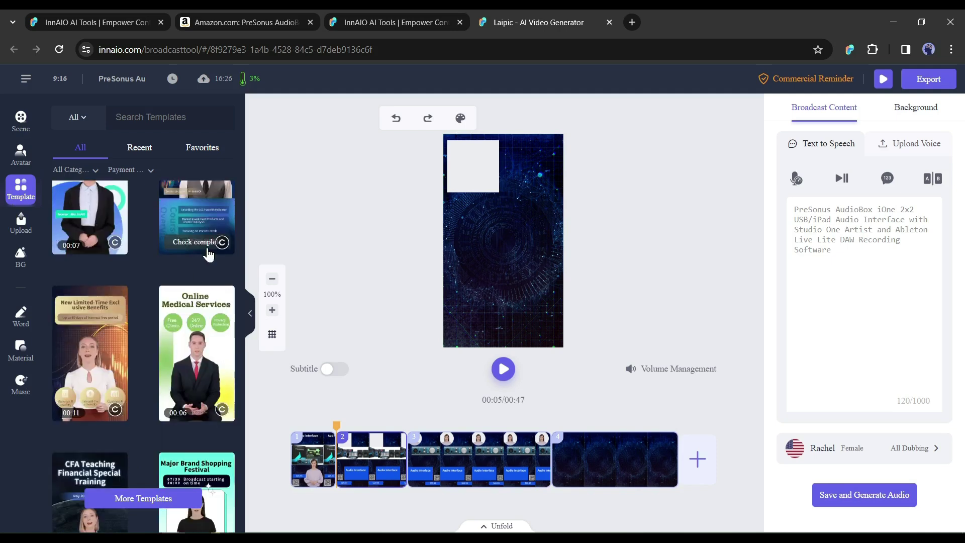
pyautogui.scroll(-3, 201, 271)
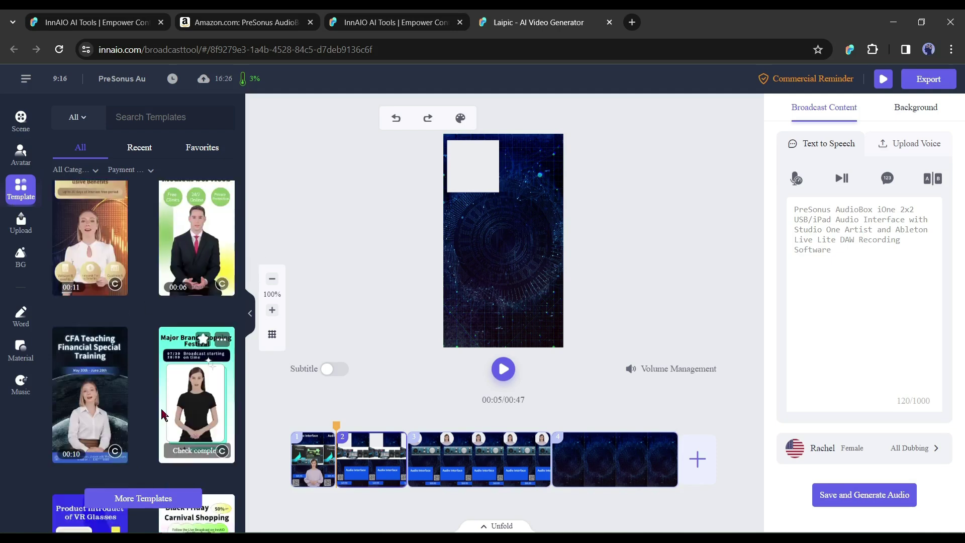
pyautogui.scroll(-3, 171, 305)
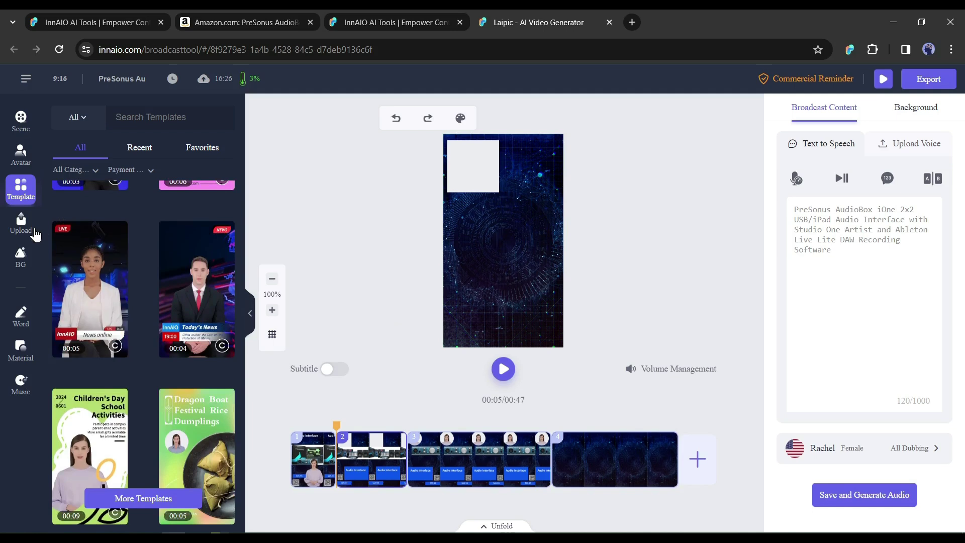
# Check the uploaded pictures list, then start a new picture upload via Upload My Material
pyautogui.click(30, 233)
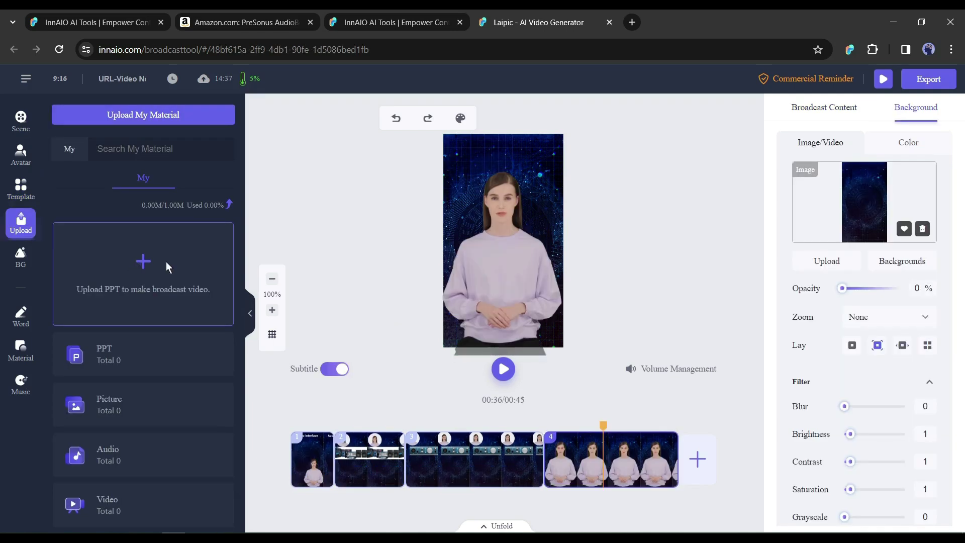
pyautogui.click(105, 409)
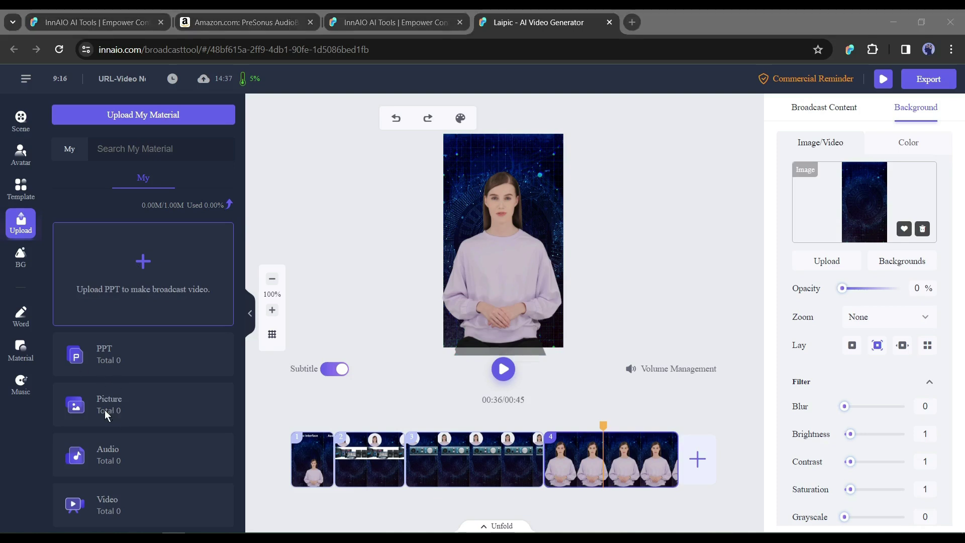
pyautogui.press('Escape')
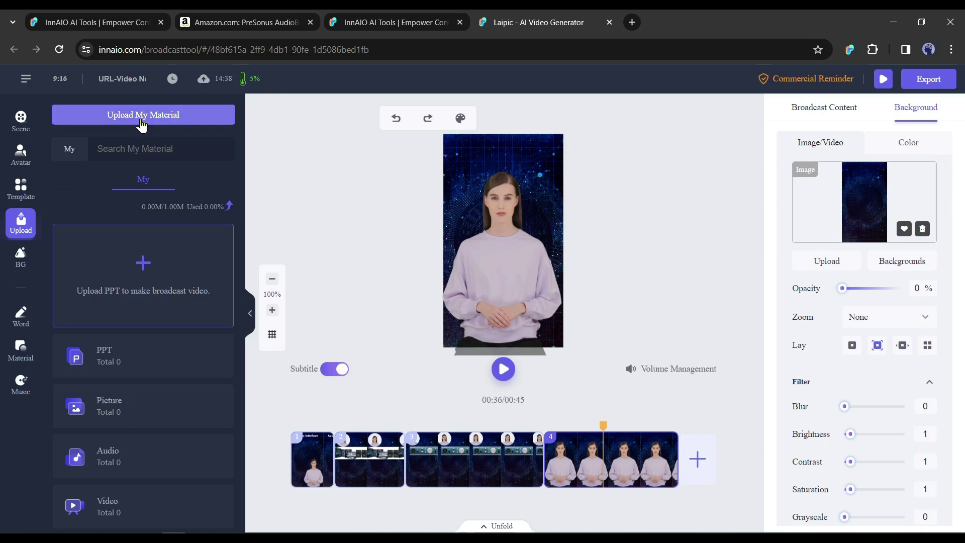
pyautogui.click(142, 124)
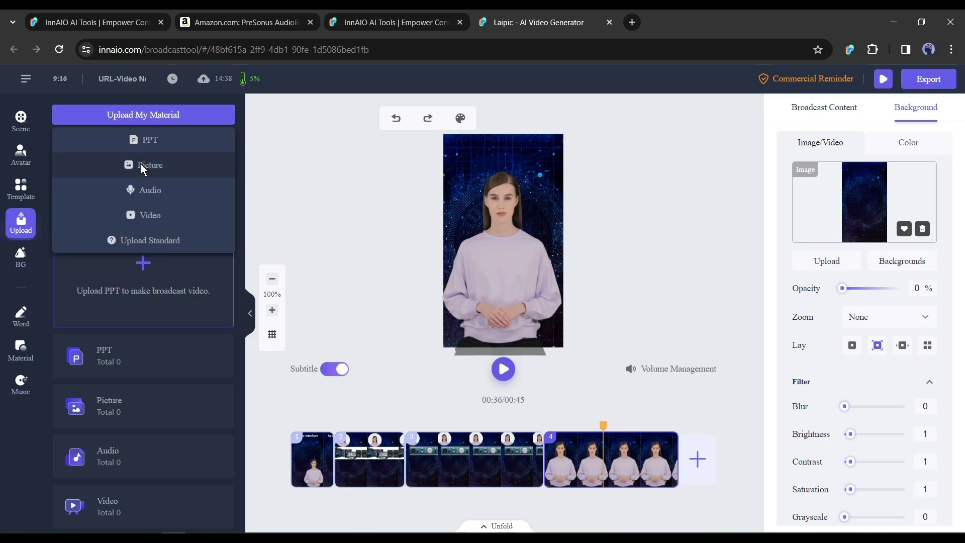
pyautogui.click(143, 167)
# Browse the background library, then scroll through the artistic text sticker styles
pyautogui.click(21, 256)
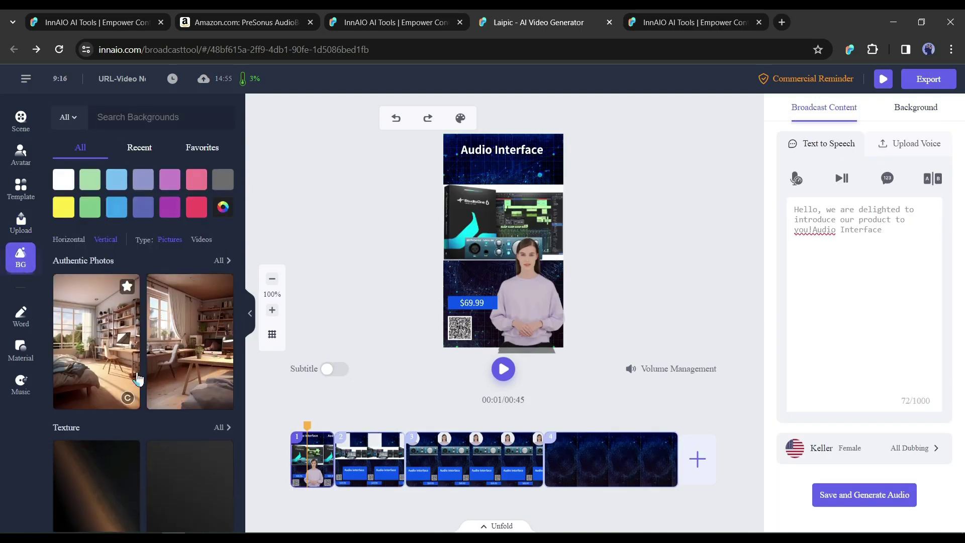
pyautogui.scroll(-2, 171, 368)
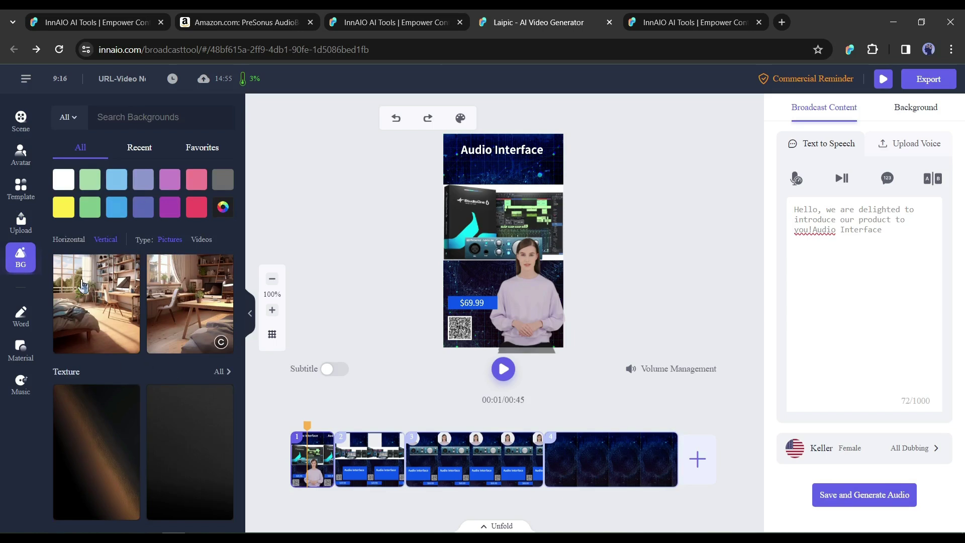
pyautogui.click(20, 316)
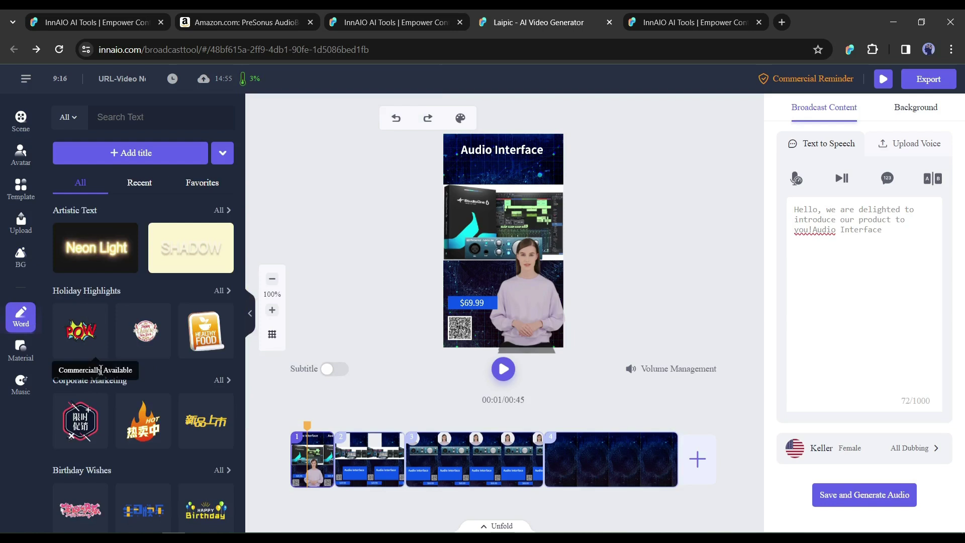
pyautogui.scroll(-1, 103, 374)
pyautogui.scroll(-1, 182, 442)
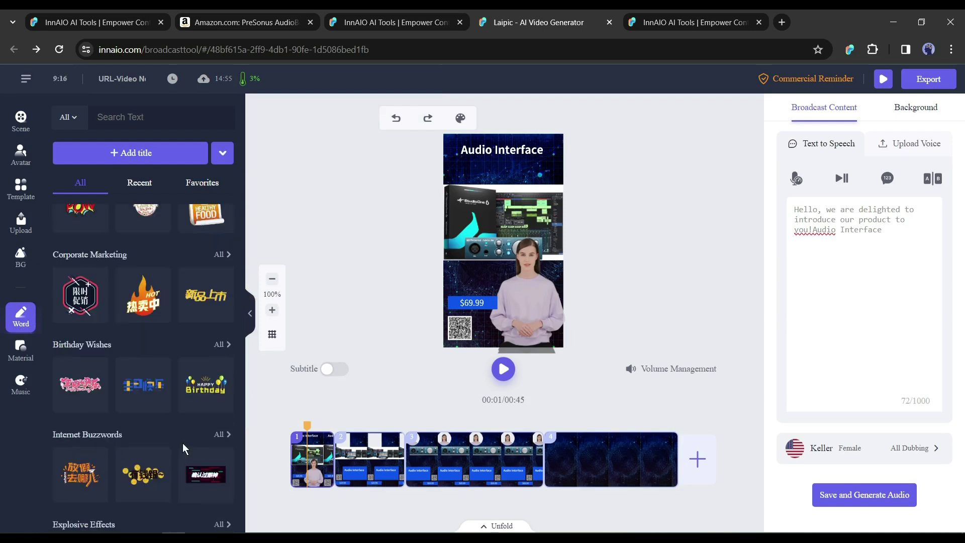
pyautogui.scroll(-3, 174, 433)
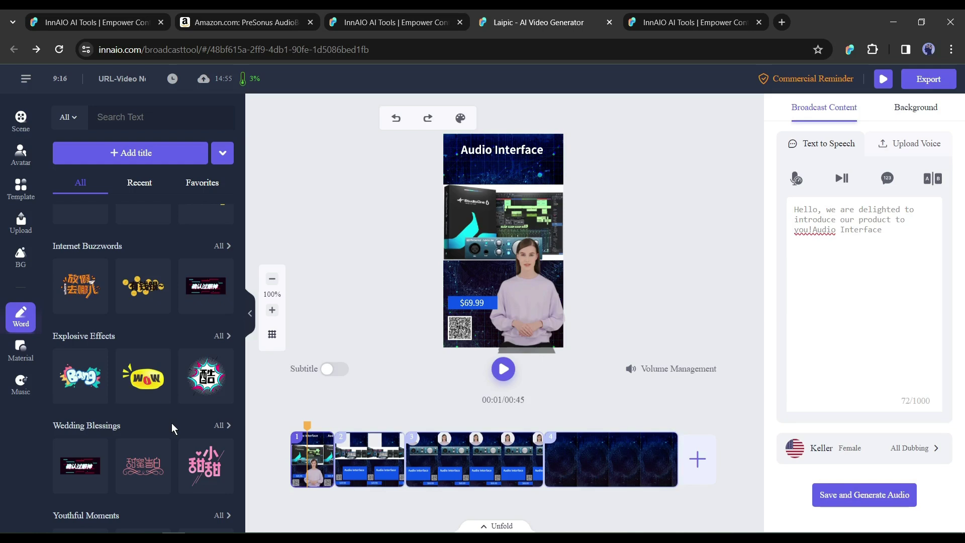
pyautogui.scroll(-1, 173, 426)
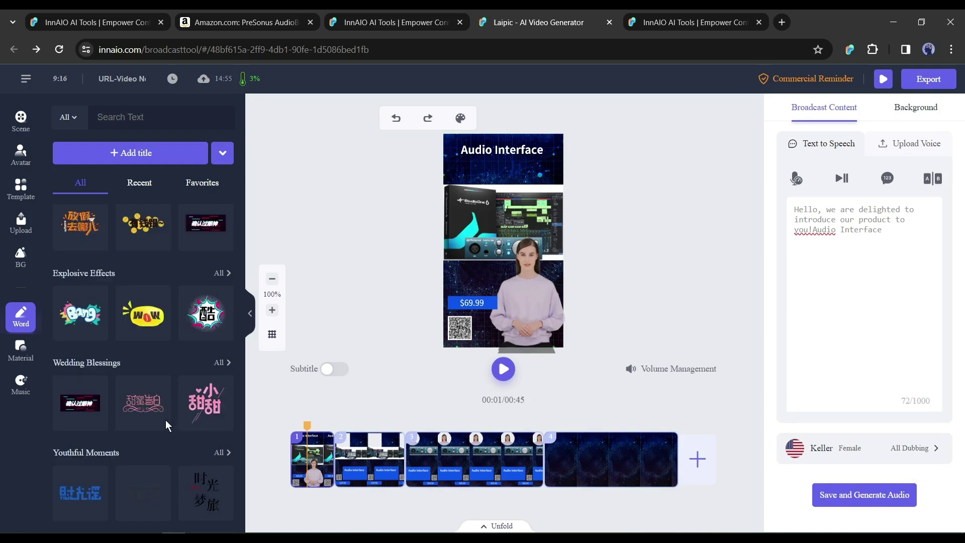
# Browse the graphic materials library's free-drawing shapes
pyautogui.click(20, 352)
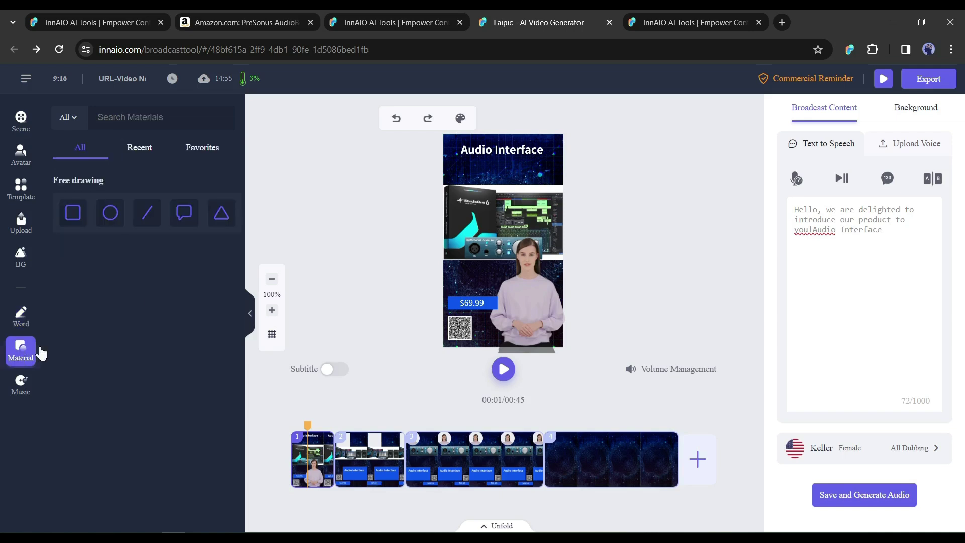
pyautogui.click(84, 282)
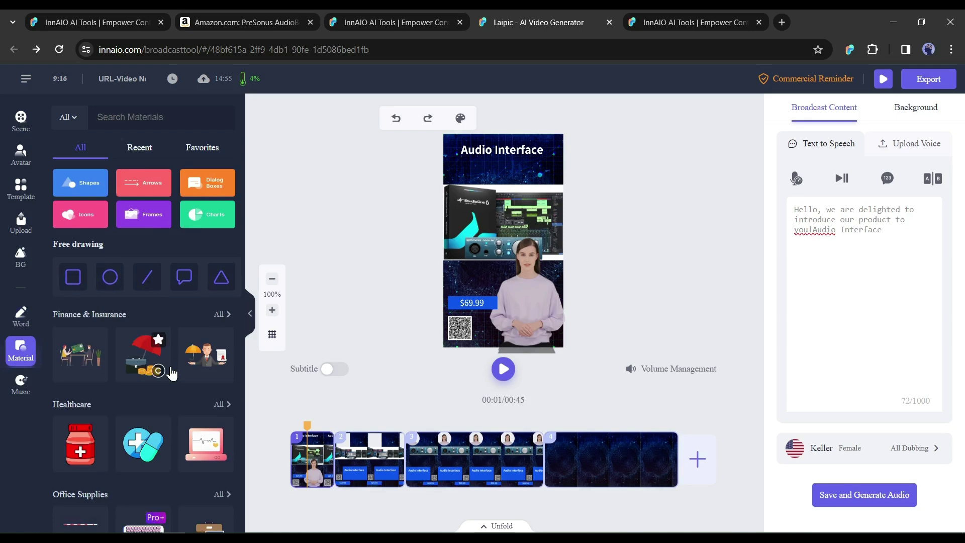
pyautogui.scroll(-5, 171, 372)
pyautogui.scroll(-1, 170, 372)
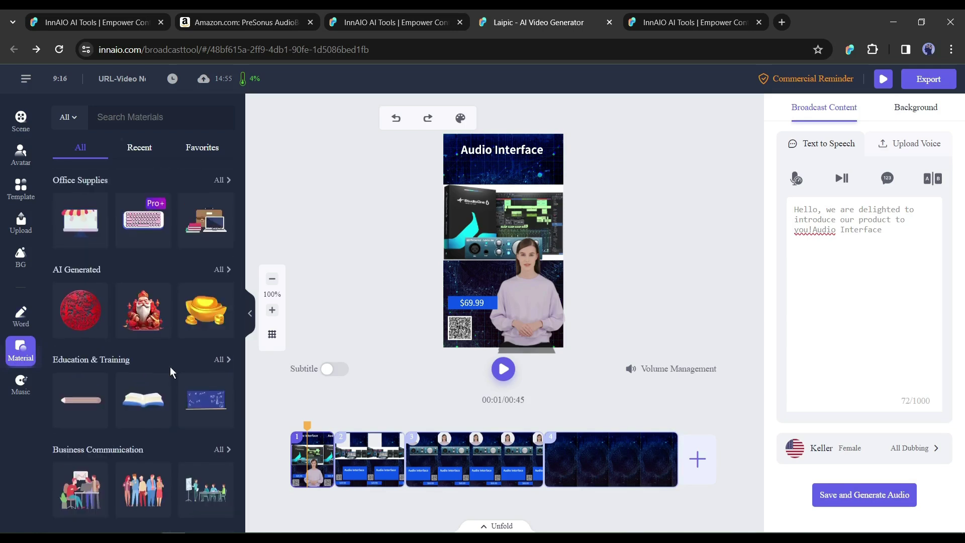
pyautogui.scroll(-1, 170, 372)
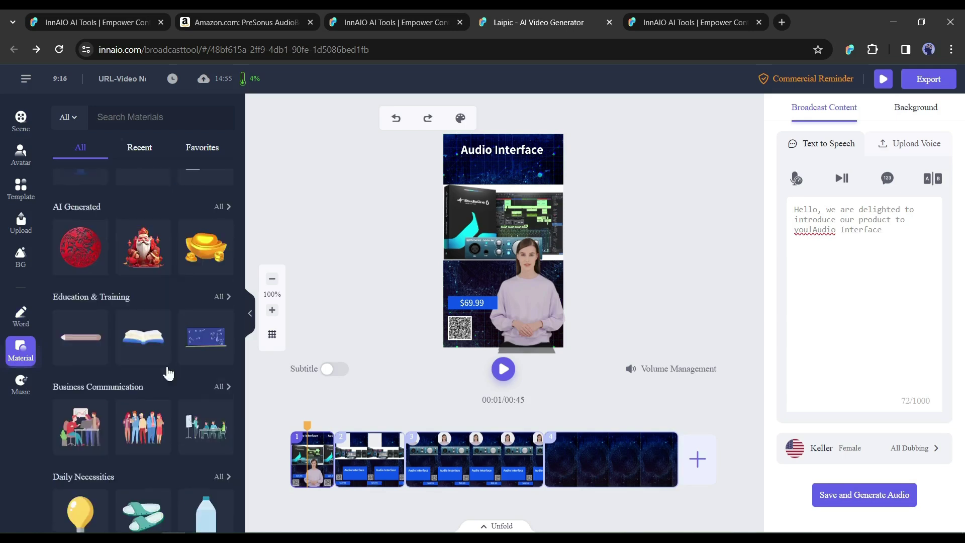
pyautogui.scroll(-1, 168, 370)
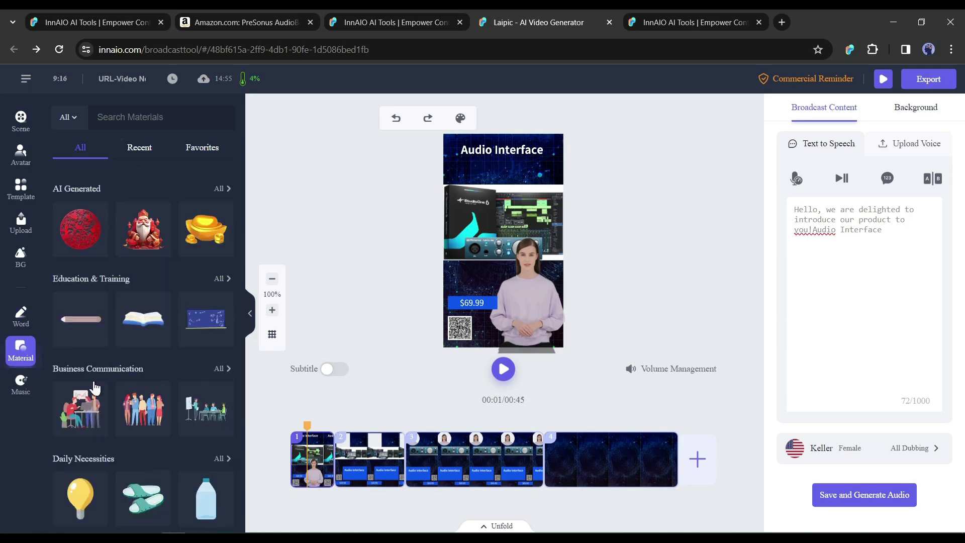
# Open the background music library and preview the Clear Insight track
pyautogui.click(20, 385)
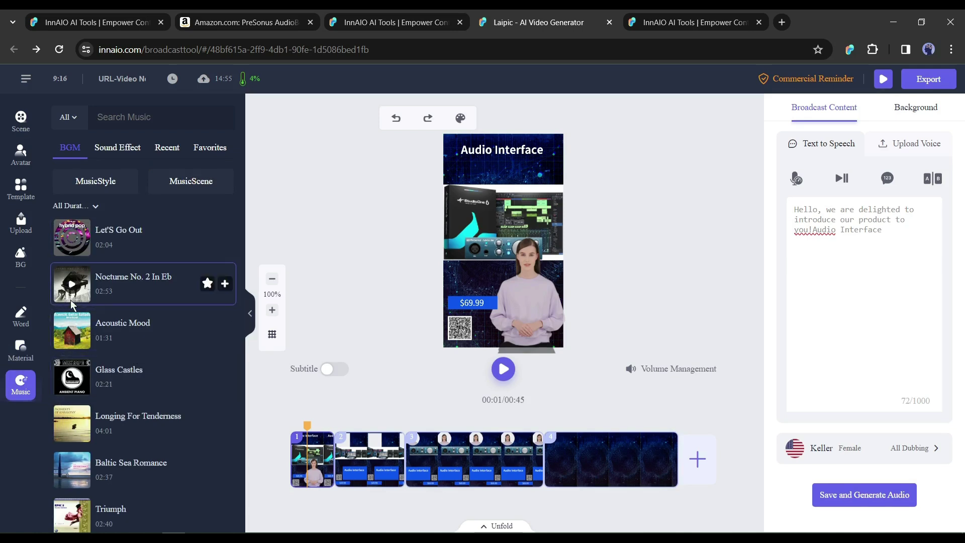
pyautogui.scroll(-4, 73, 423)
pyautogui.click(72, 421)
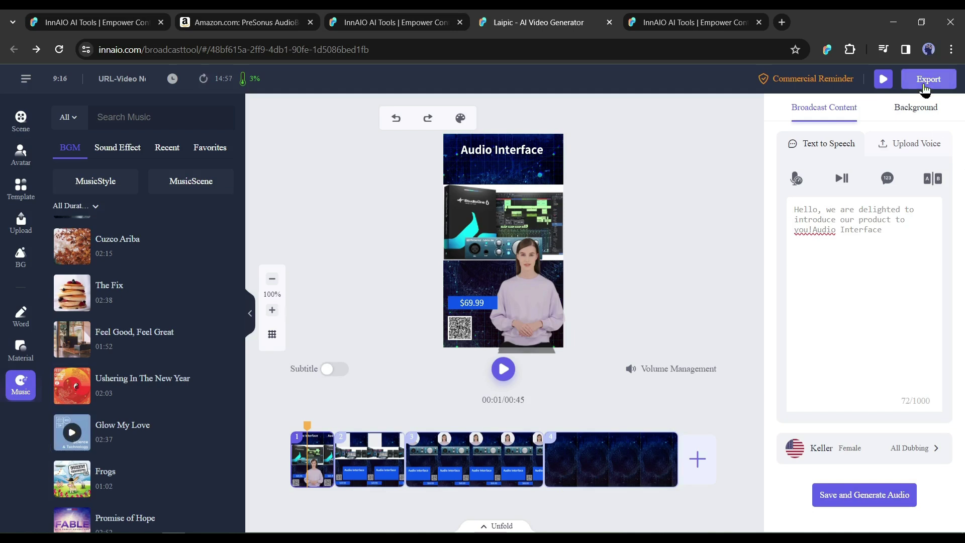
pyautogui.click(884, 81)
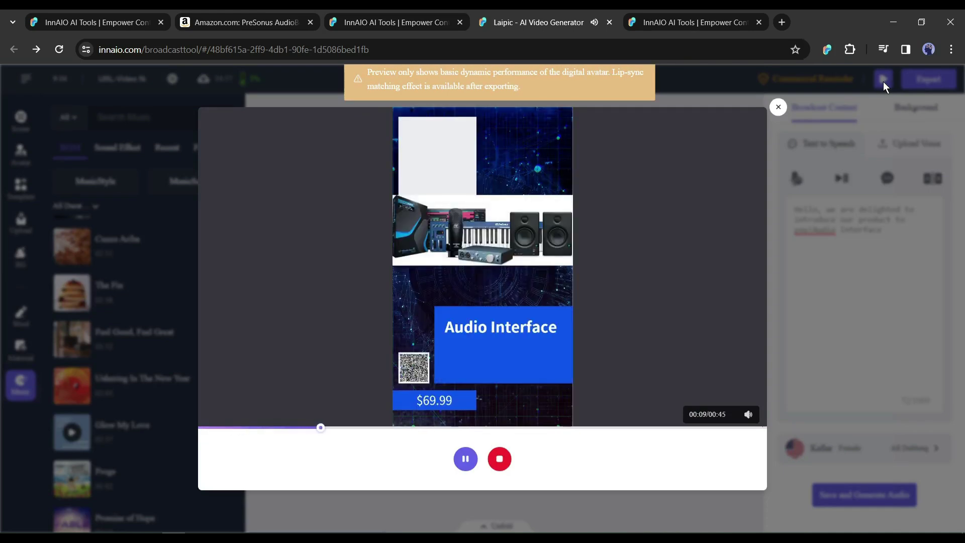
pyautogui.click(883, 81)
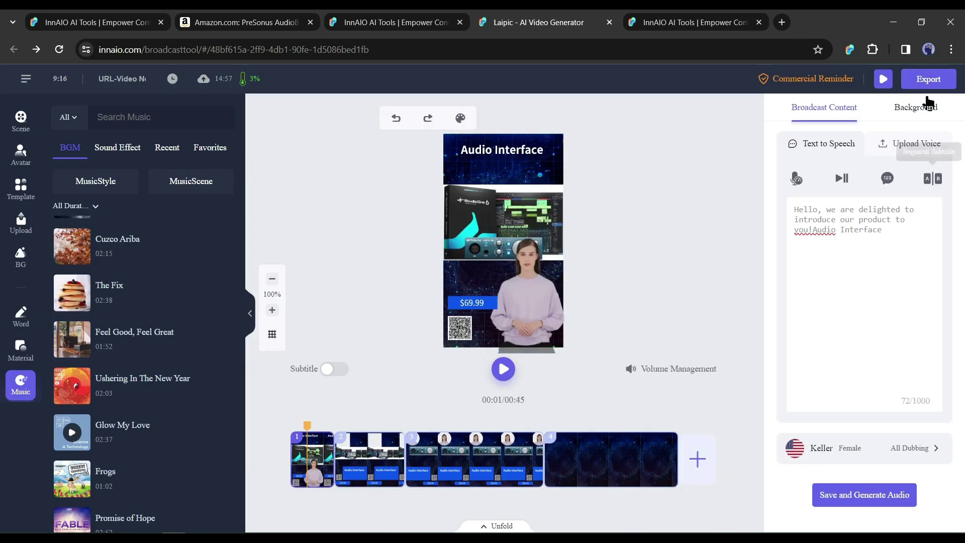
# Export the video titled 'PreSonus AudioBox iOne' at 1080P with the 00:05 frame as cover
pyautogui.click(925, 80)
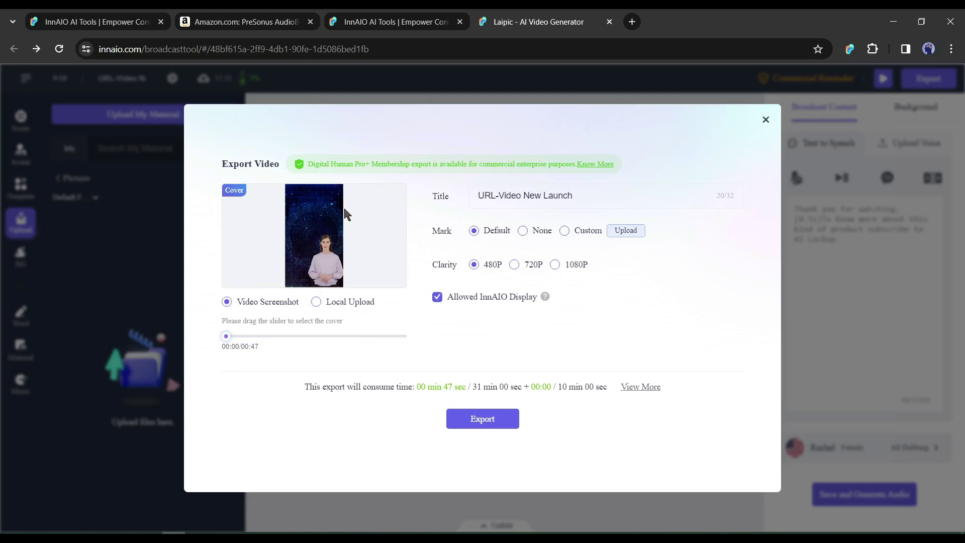
pyautogui.tripleClick(520, 195)
pyautogui.press('BackSpace')
pyautogui.write('PreSonus AudioBox iOne')
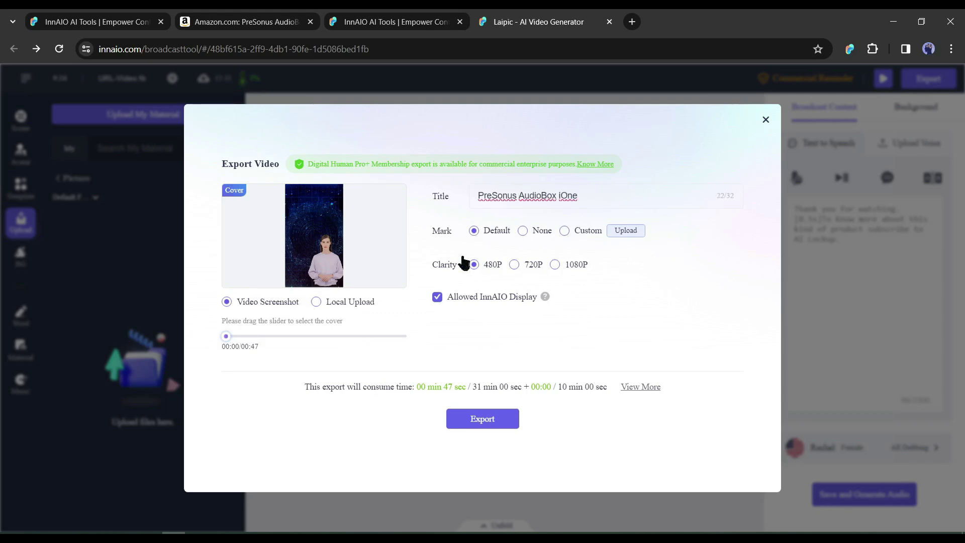
pyautogui.click(555, 265)
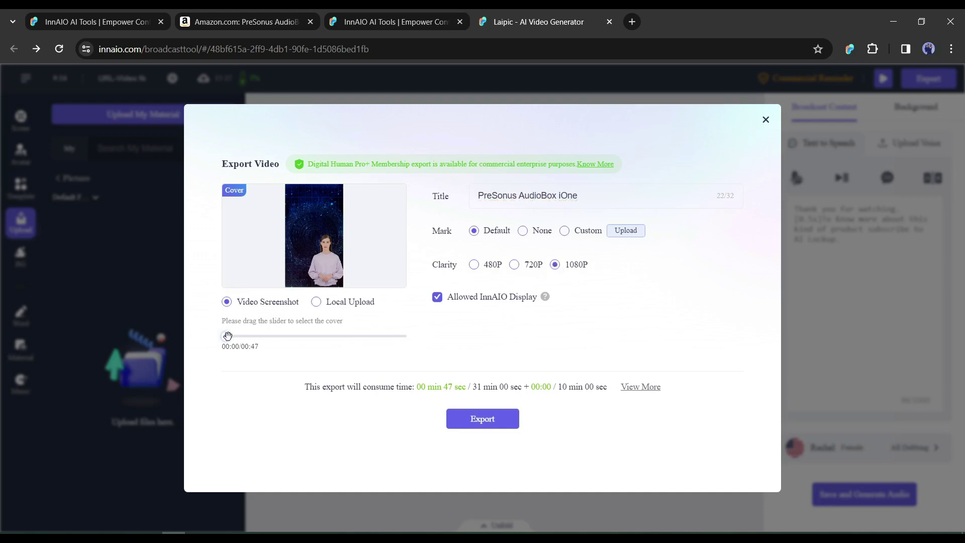
pyautogui.click(248, 338)
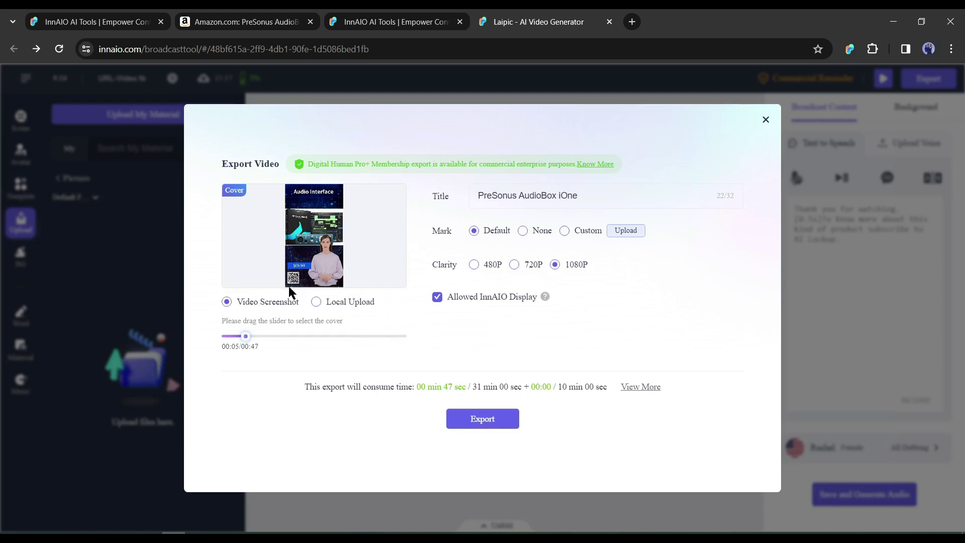
pyautogui.click(481, 426)
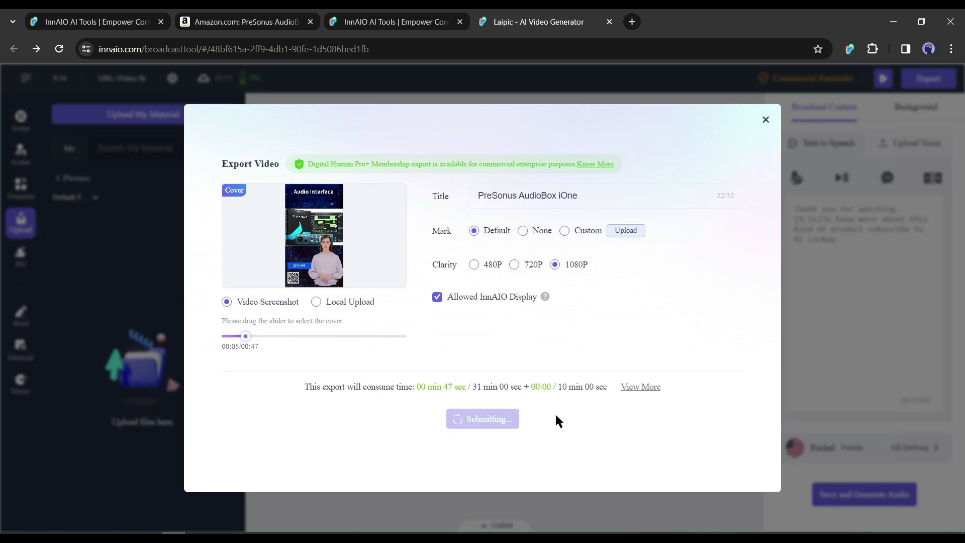
# Play the exported PreSonus AudioBox iOne video's preview from the video list
pyautogui.scroll(-1, 498, 402)
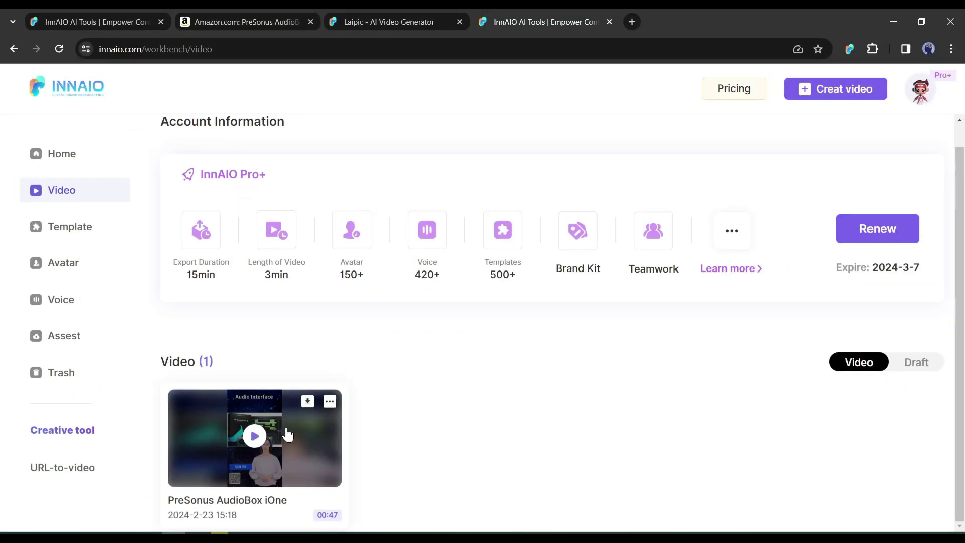
pyautogui.click(256, 438)
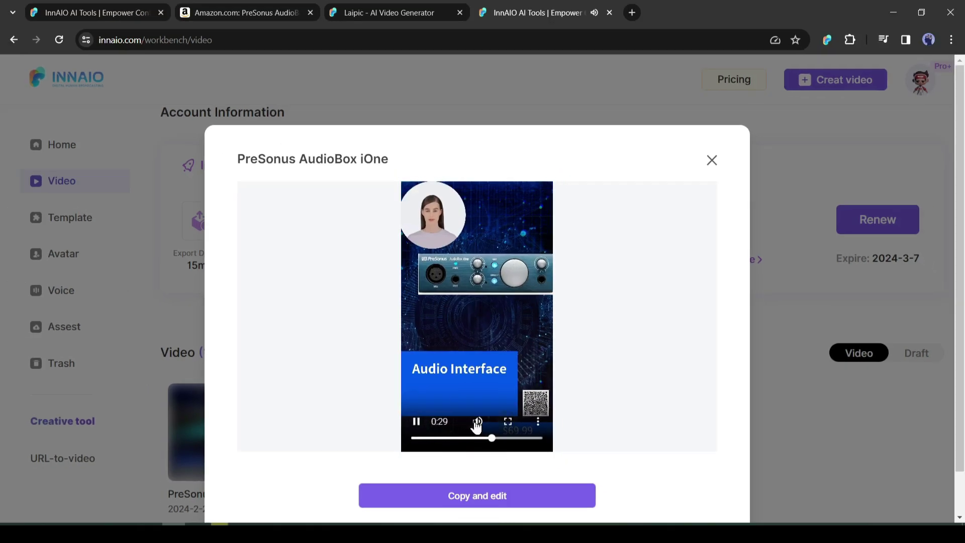
# Pause the preview, watch it fullscreen and exit, then close the preview dialog
pyautogui.click(414, 425)
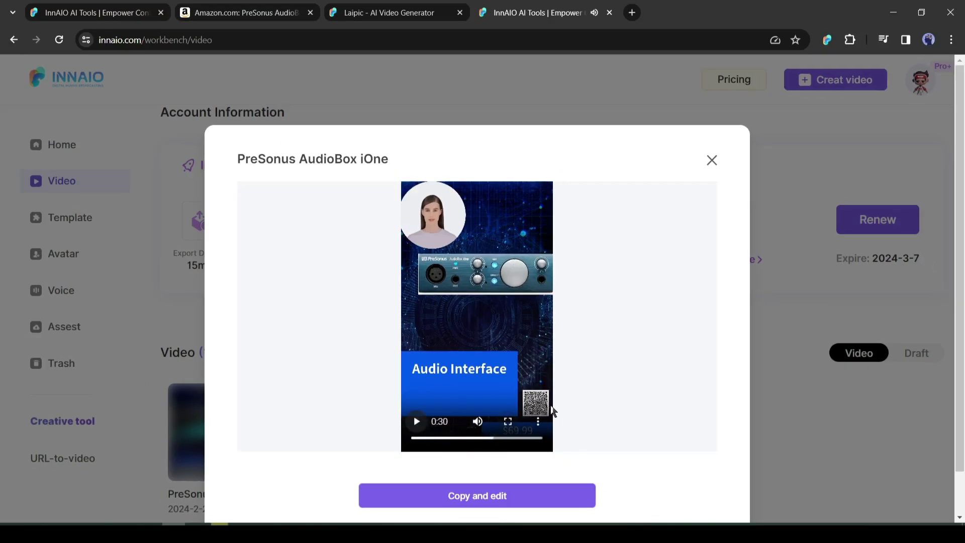
pyautogui.click(508, 421)
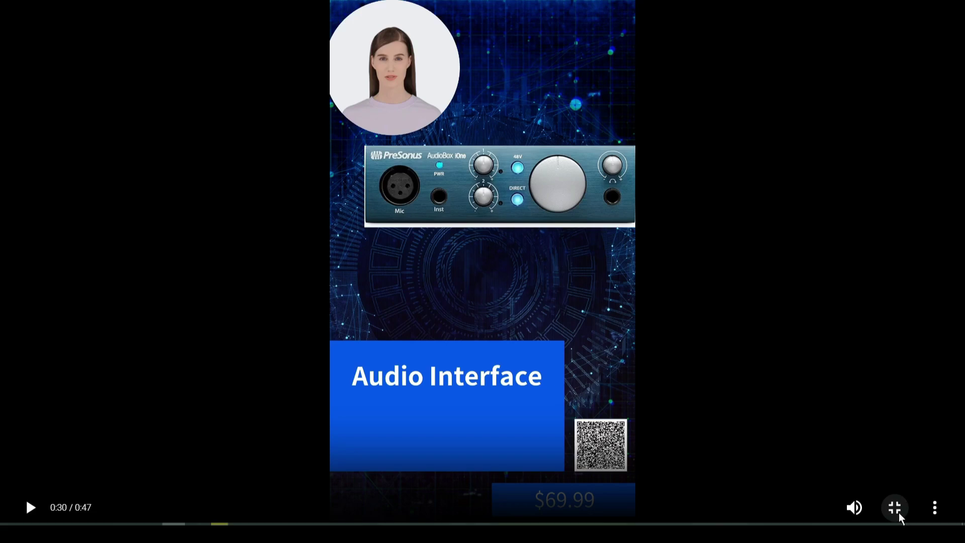
pyautogui.click(899, 513)
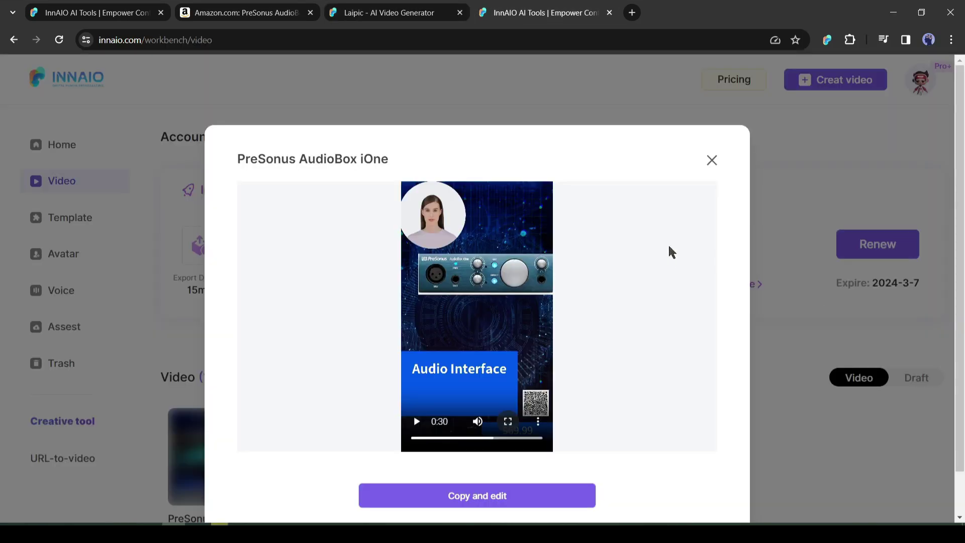
pyautogui.click(712, 160)
pyautogui.scroll(-1, 560, 343)
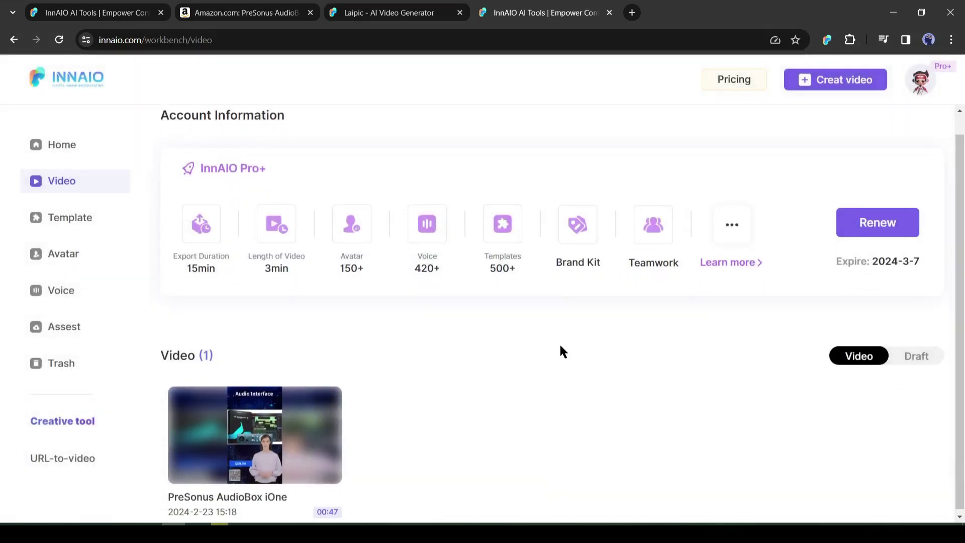
# Download the video, then highlight the Pro $20 and Pro+ $62 plan prices and limits
pyautogui.click(307, 395)
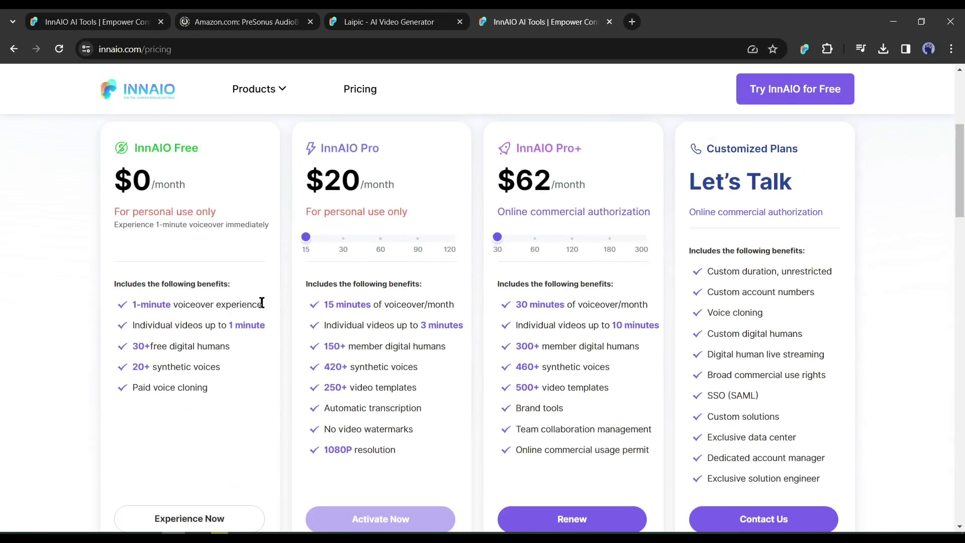
pyautogui.moveTo(313, 180); pyautogui.dragTo(395, 182)
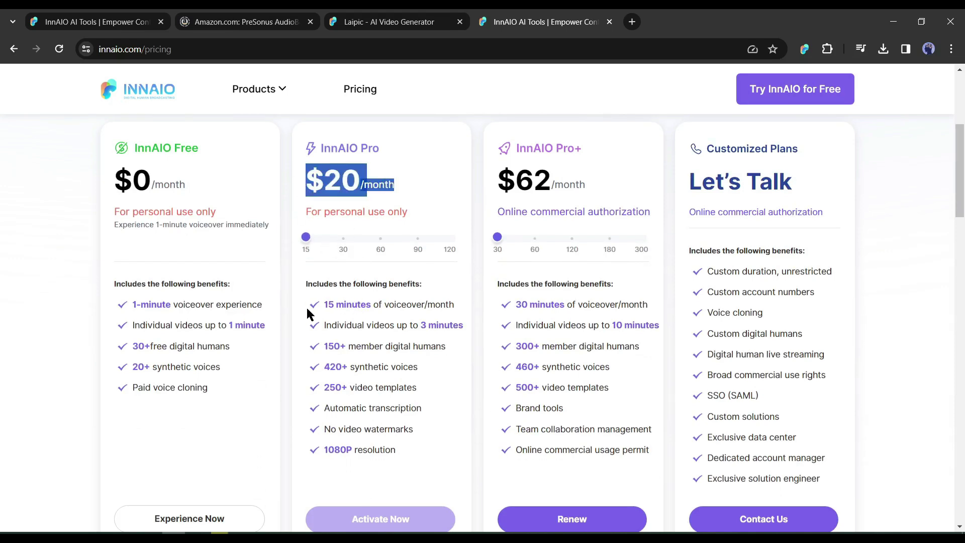
pyautogui.moveTo(308, 311); pyautogui.dragTo(461, 310)
pyautogui.click(391, 308)
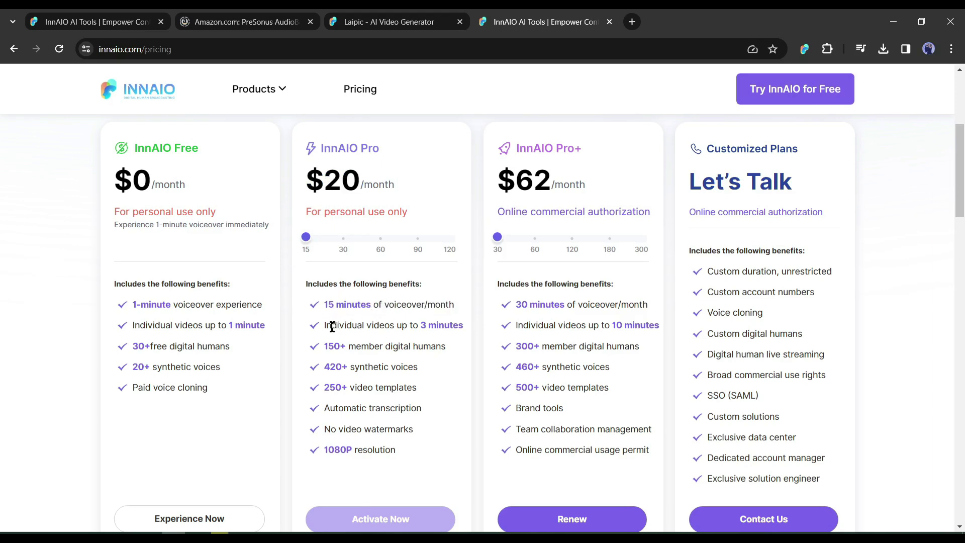
pyautogui.moveTo(331, 327); pyautogui.dragTo(389, 326)
pyautogui.click(375, 345)
pyautogui.moveTo(497, 184); pyautogui.dragTo(596, 182)
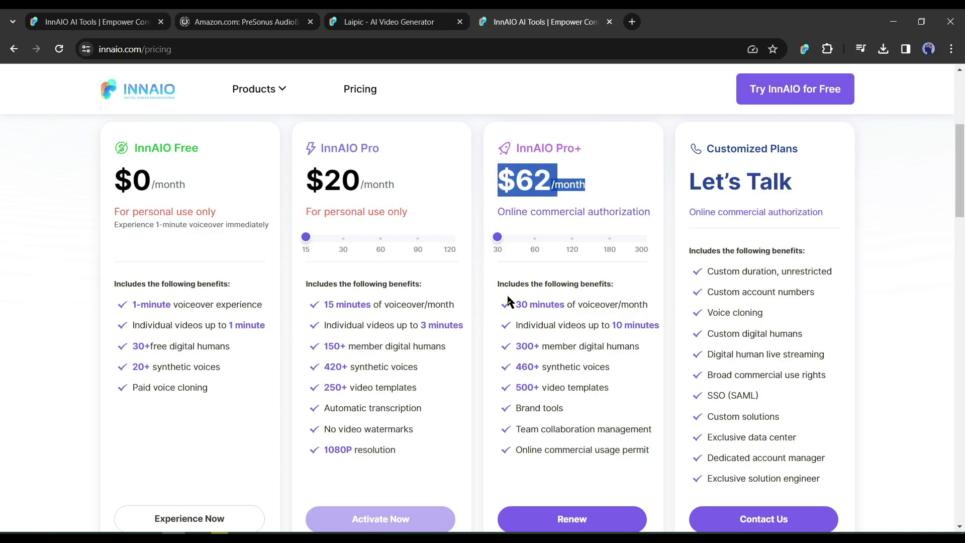